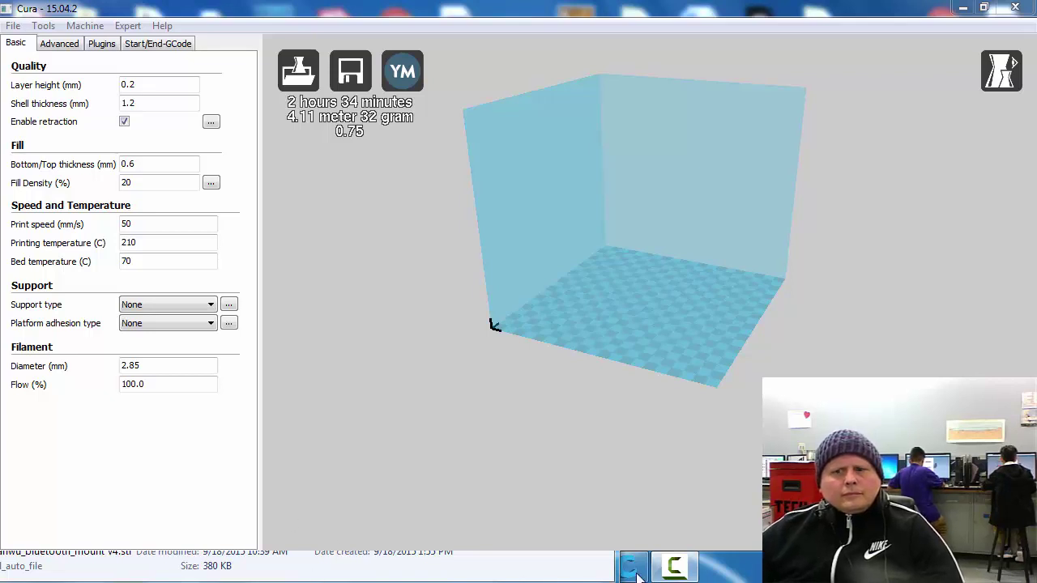
Step: Bring Cura to the front and orbit the empty build volume
left_click(638, 572)
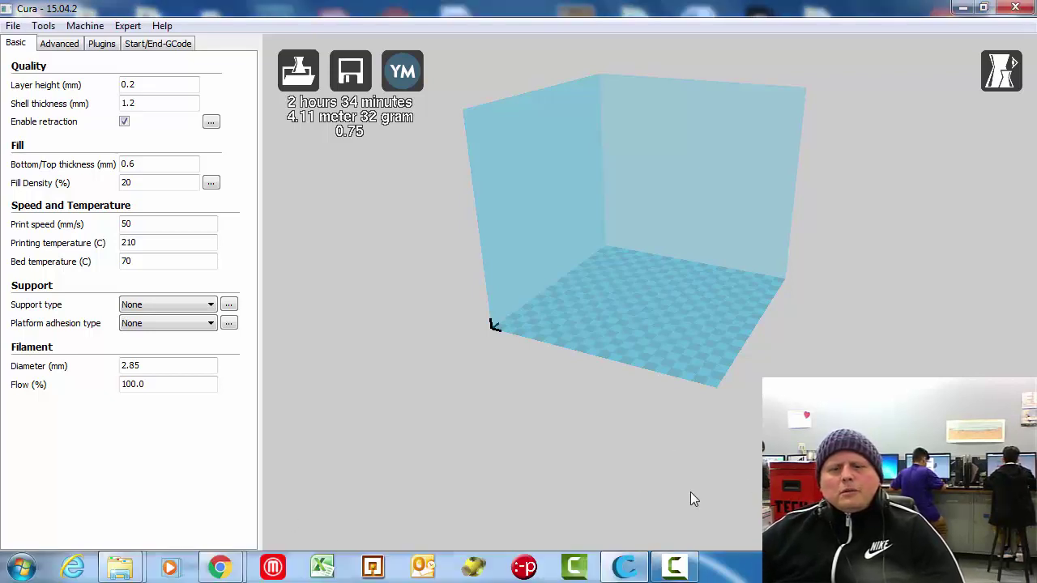
left_click(674, 567)
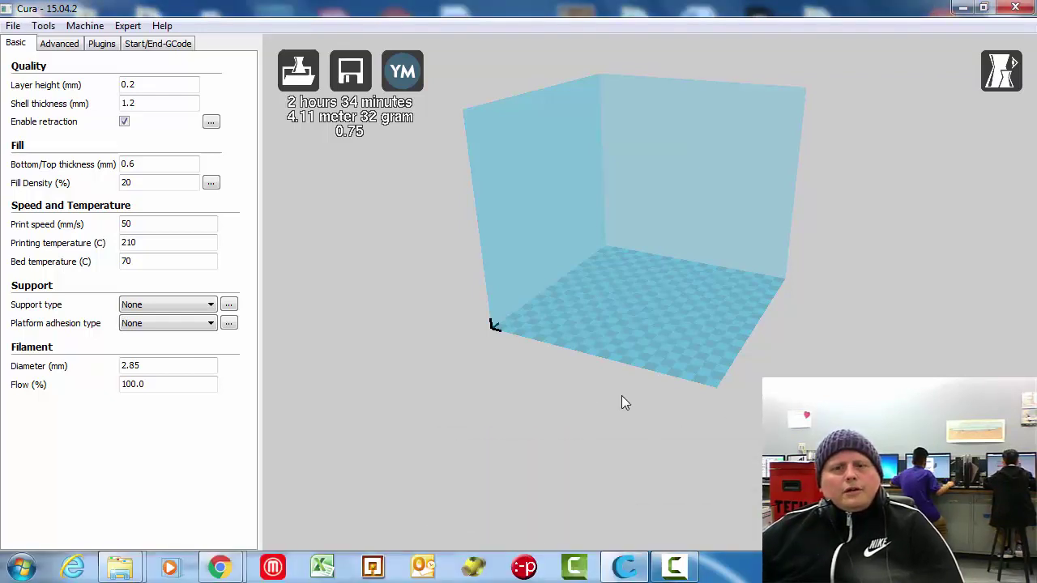
right_click_drag(556, 412, 659, 450)
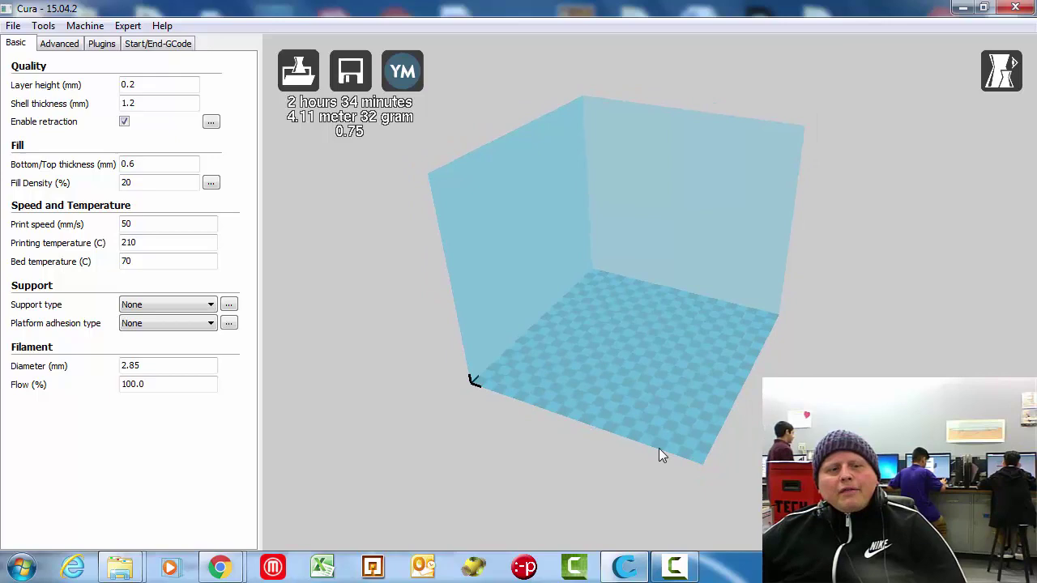
Step: Open the Duplicator I3 V2 product page in Chrome and scroll to Printer Specifications
mouse_move(231, 569)
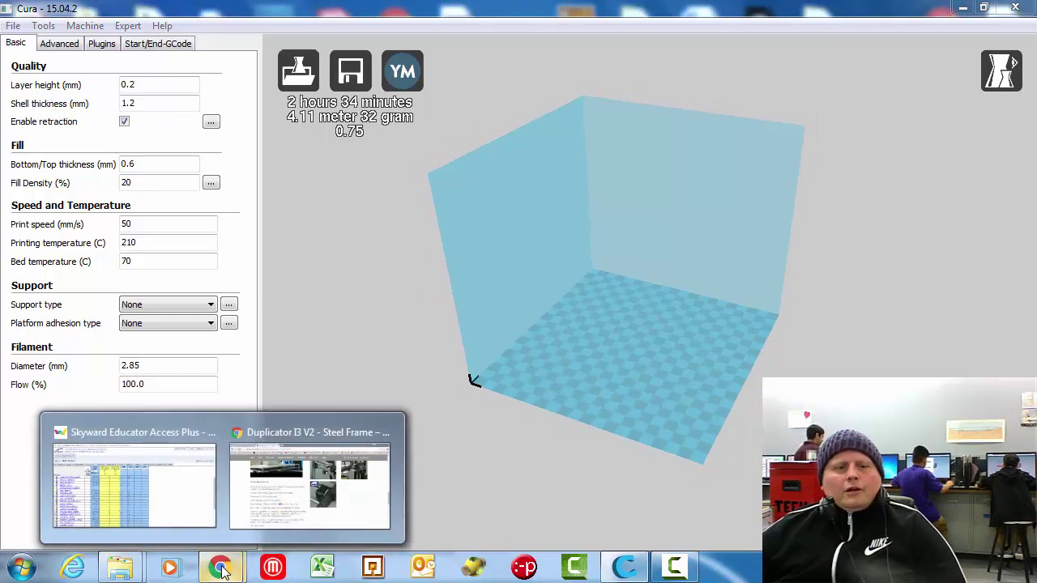
left_click(371, 526)
left_click(370, 525)
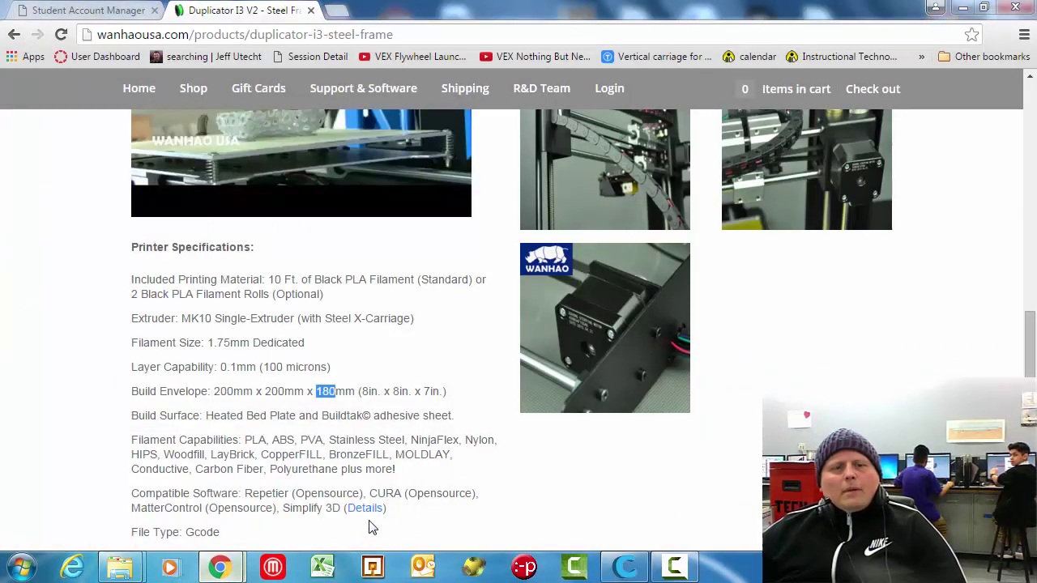
left_click(279, 412)
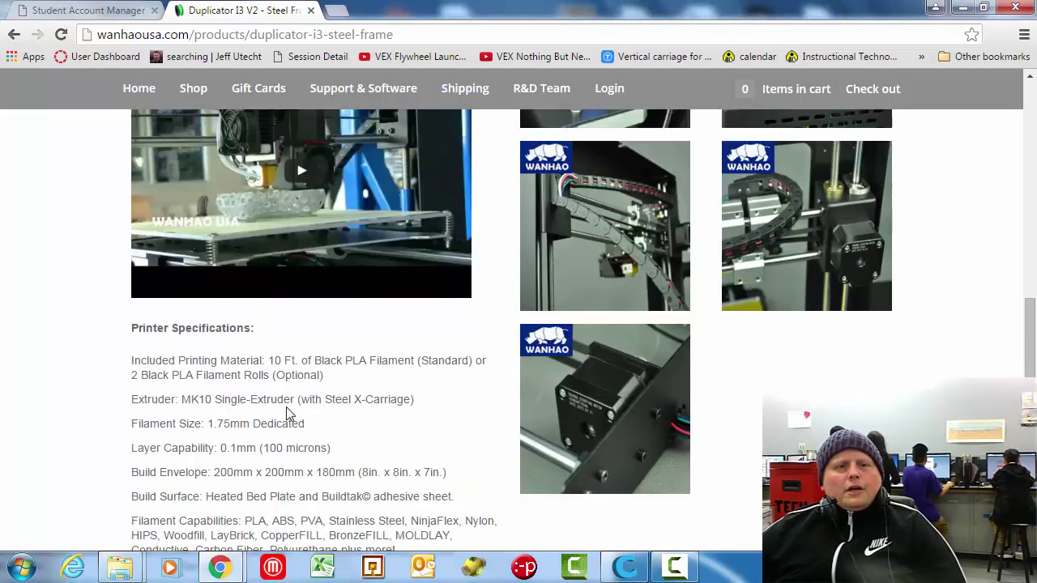
scroll(276, 458, "up", 10)
scroll(267, 462, "up", 5)
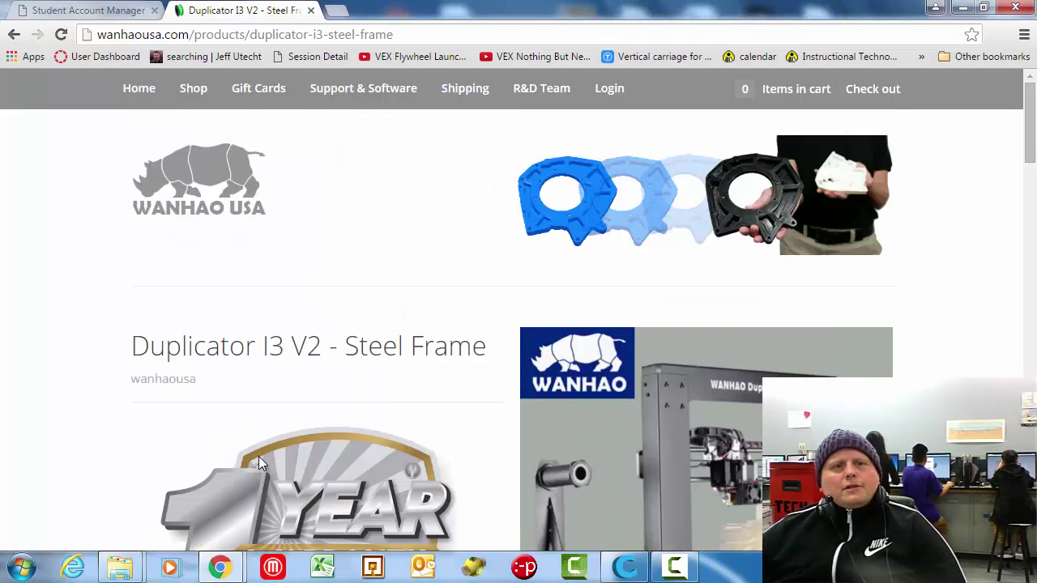
scroll(162, 438, "down", 12)
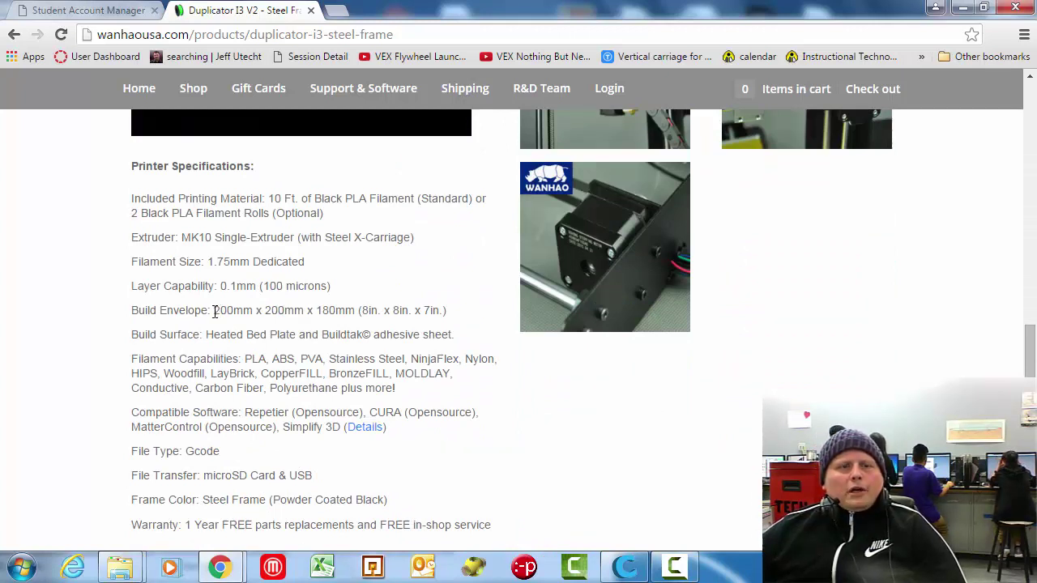
Step: Select the 200 x 200 x 180 mm build envelope figures, then return to Cura
left_click_drag(215, 312, 305, 309)
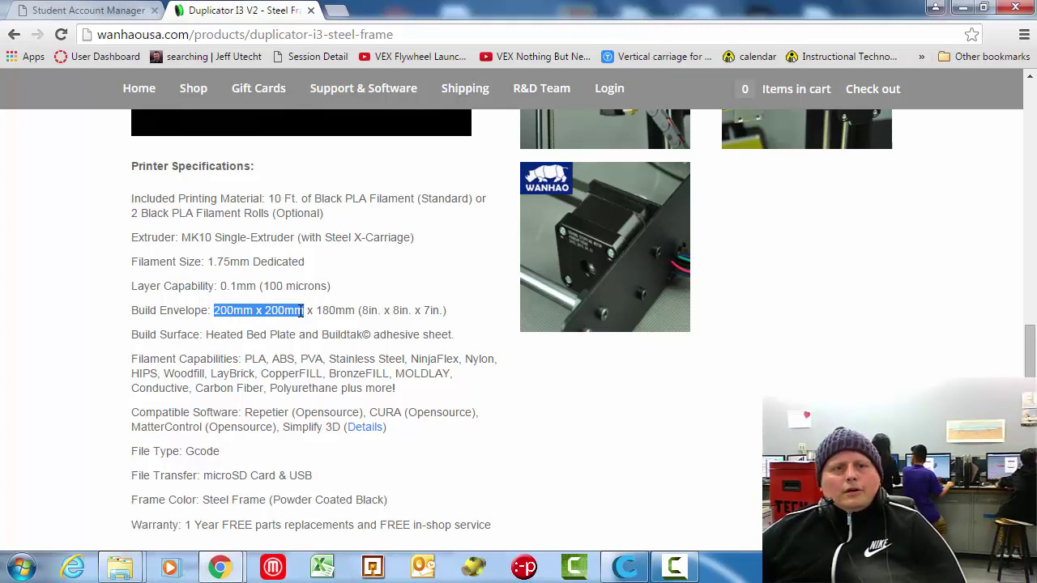
double_click(297, 313)
double_click(338, 314)
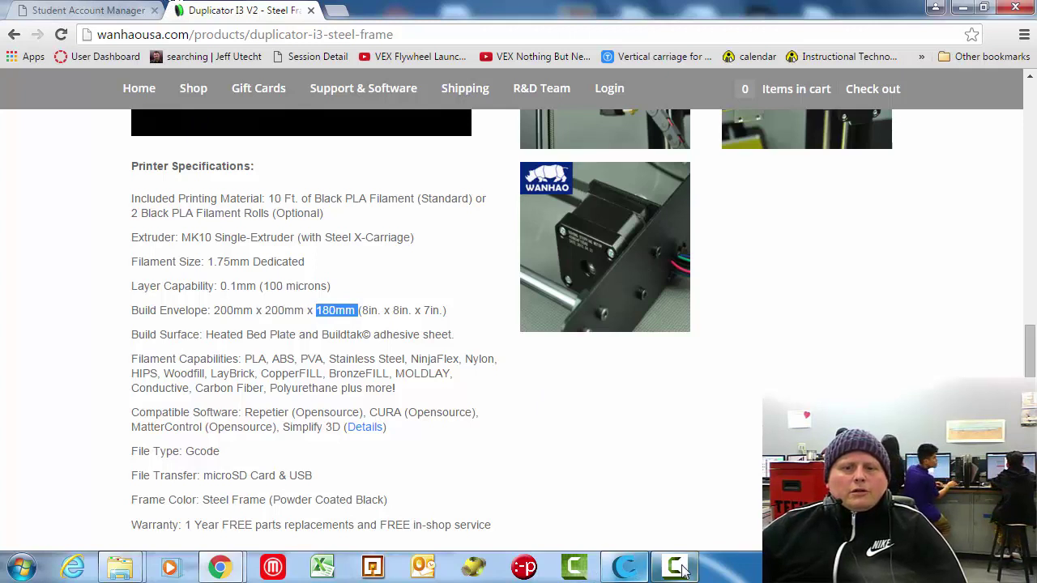
left_click(626, 569)
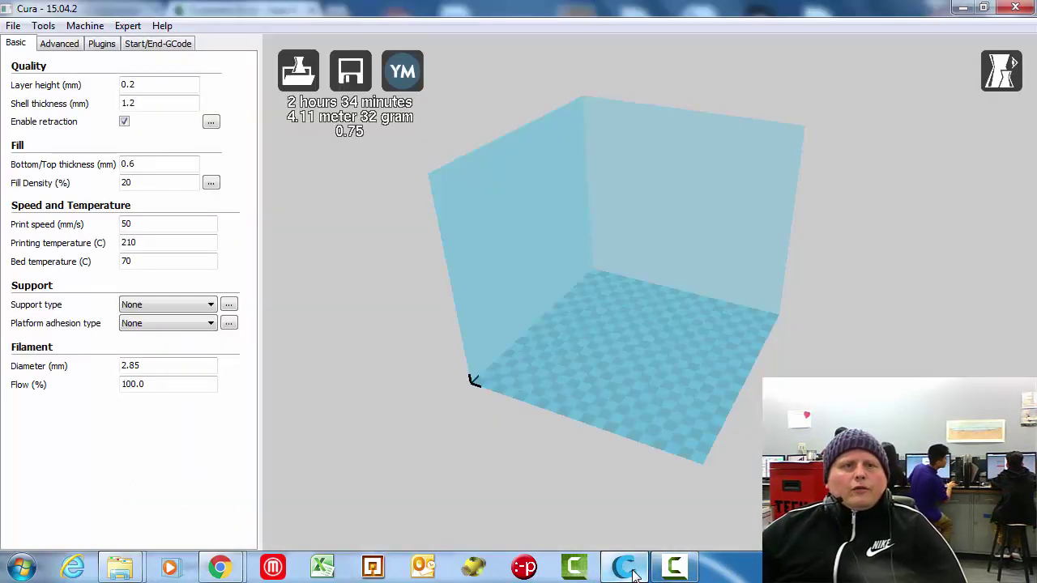
Step: Run Machine > Add new machine, choosing Other then Custom, to reach the Custom RepRap page
left_click(85, 26)
mouse_move(123, 35)
mouse_move(85, 26)
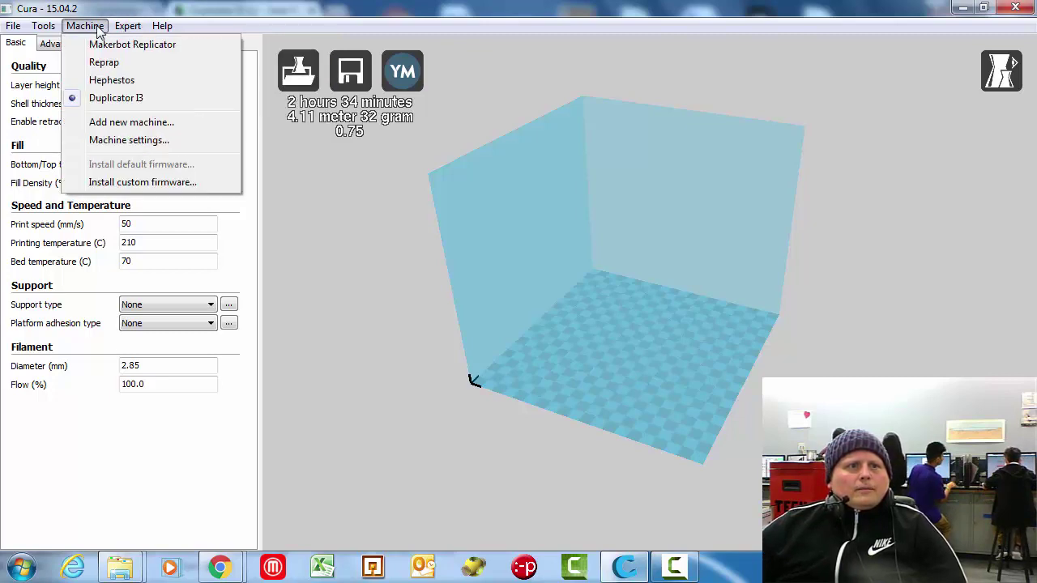
left_click(121, 122)
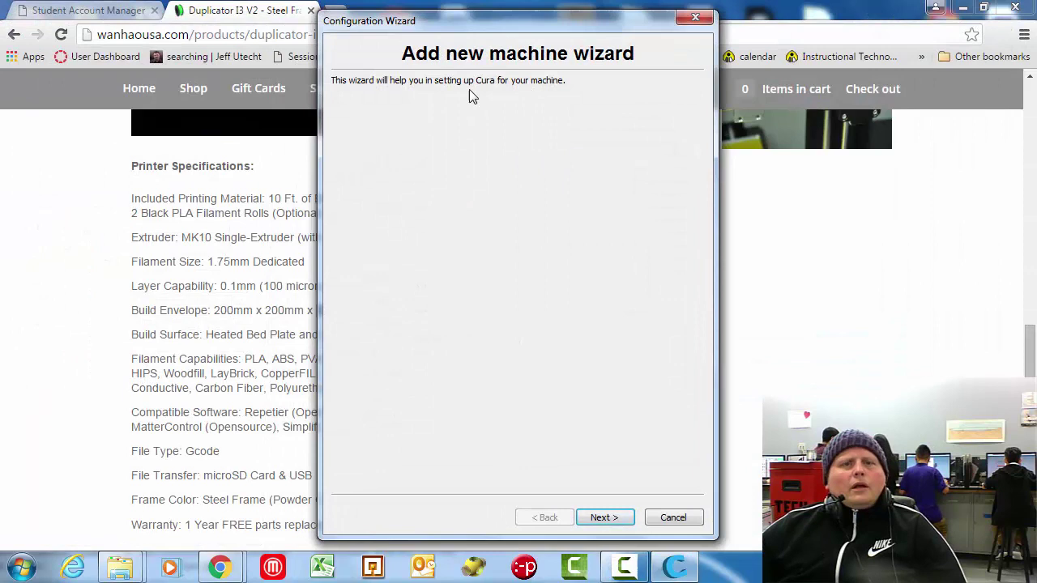
left_click(604, 520)
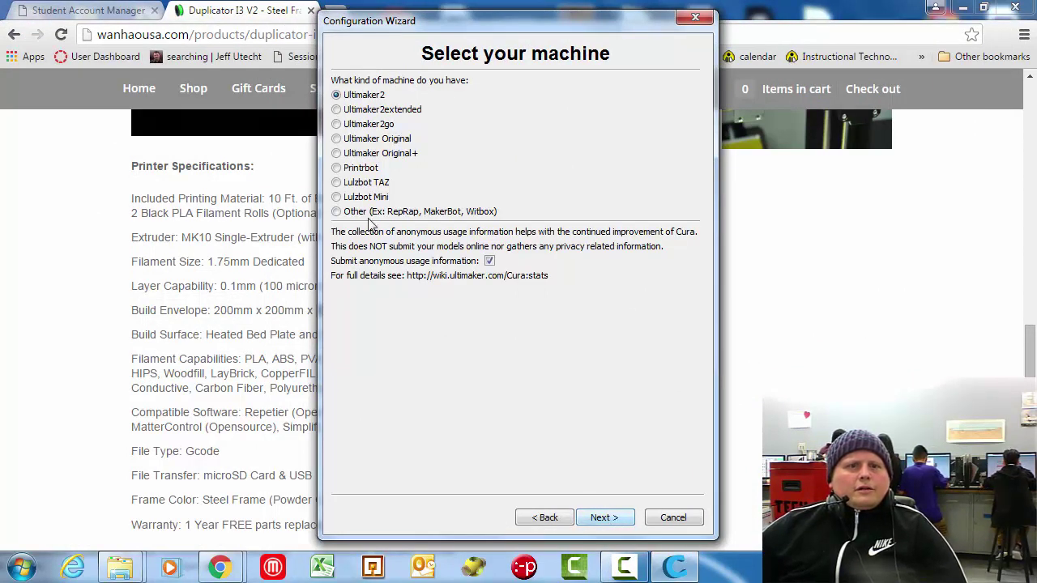
left_click(338, 213)
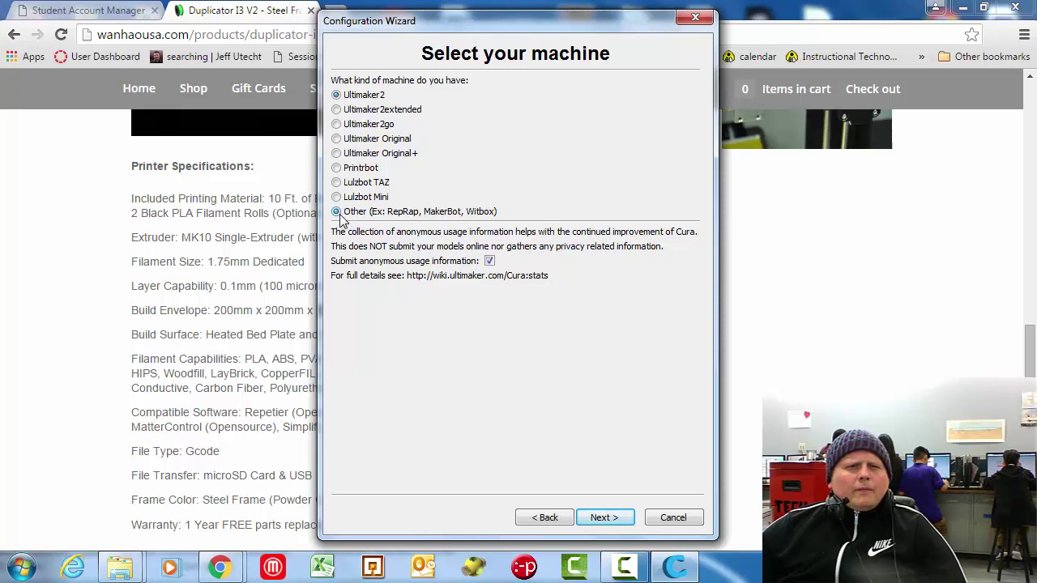
left_click(613, 522)
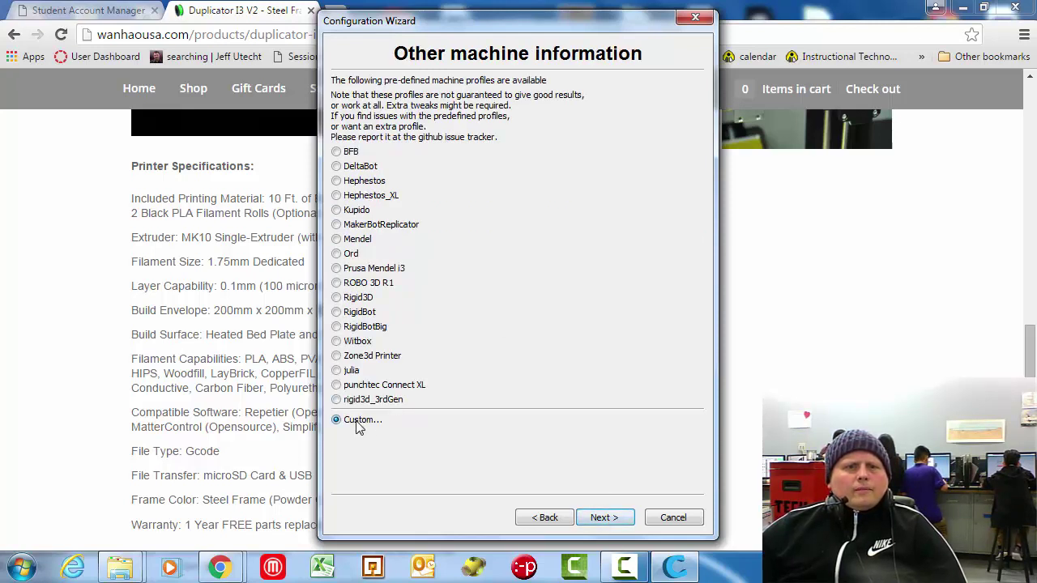
left_click(604, 522)
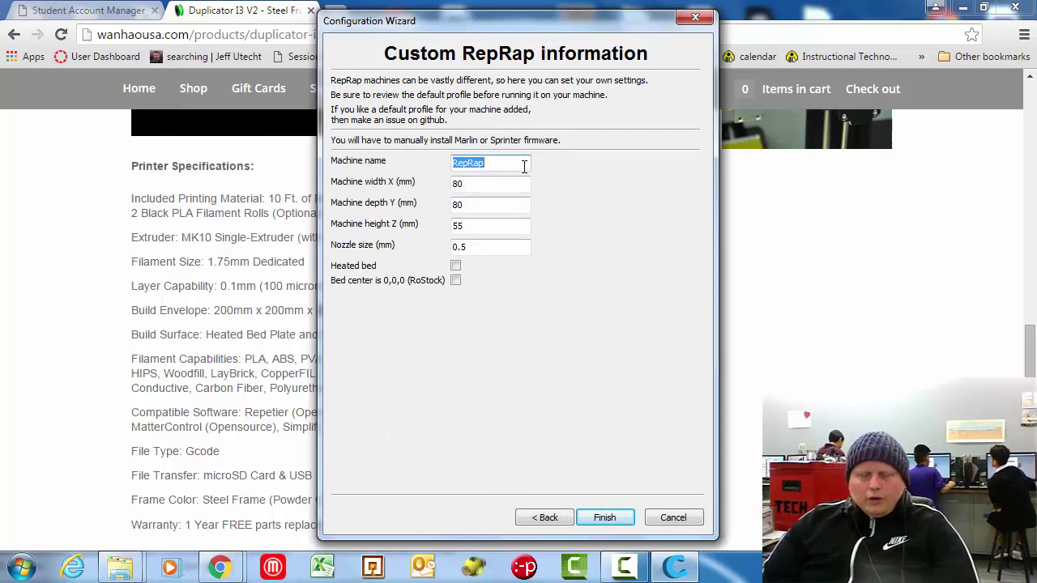
Step: Name the machine Duplicator, set 200 x 200 x 180 mm, 0.4 mm nozzle and heated bed
type("Duplicator")
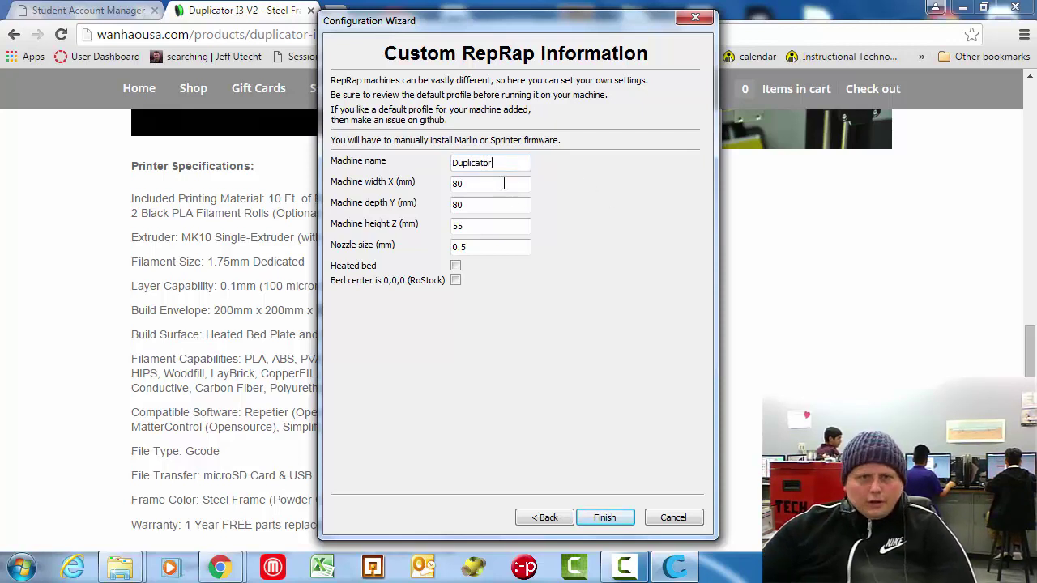
key("Tab")
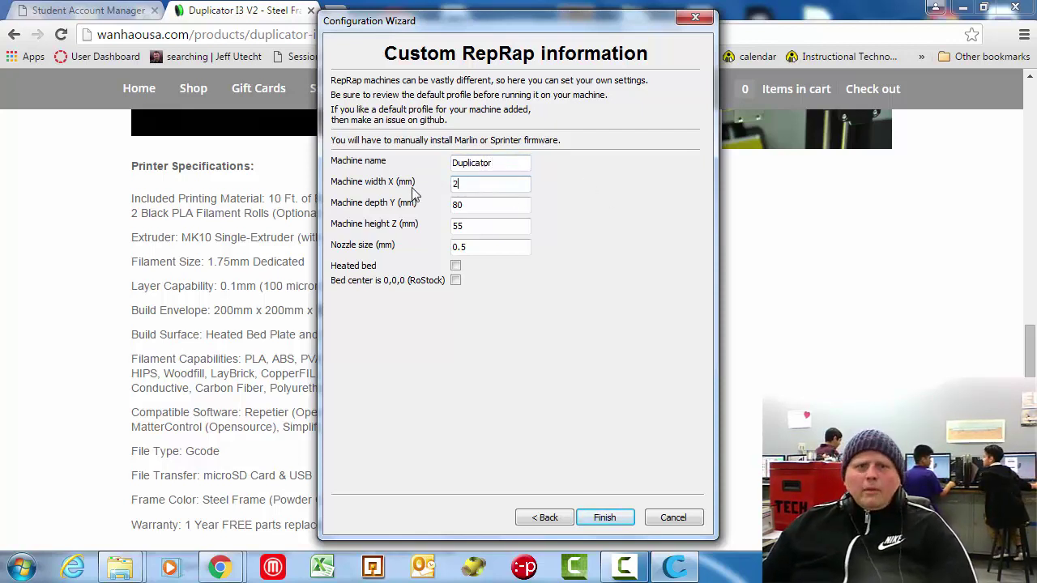
key("Tab")
type("200")
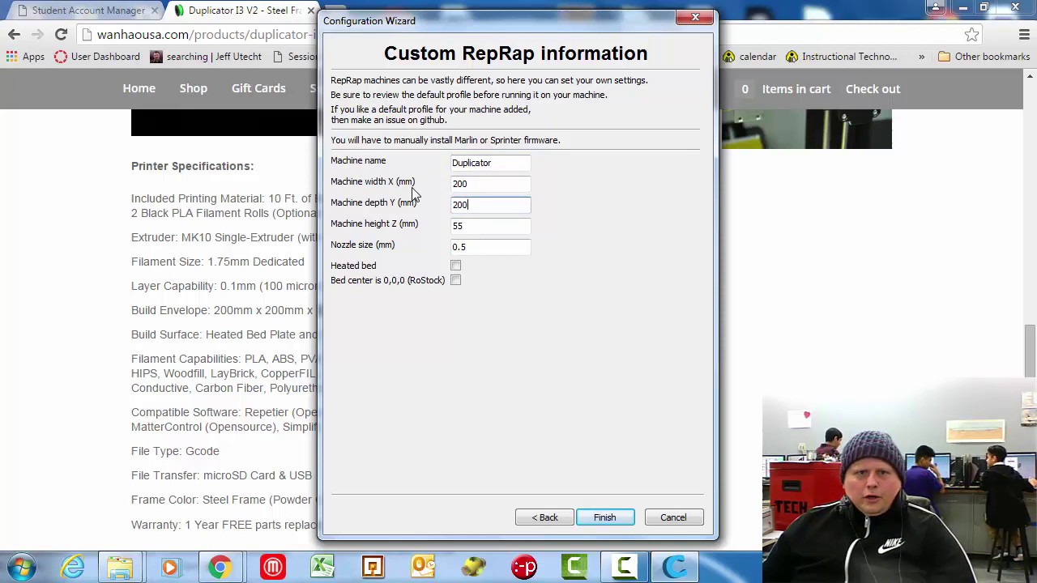
key("Tab")
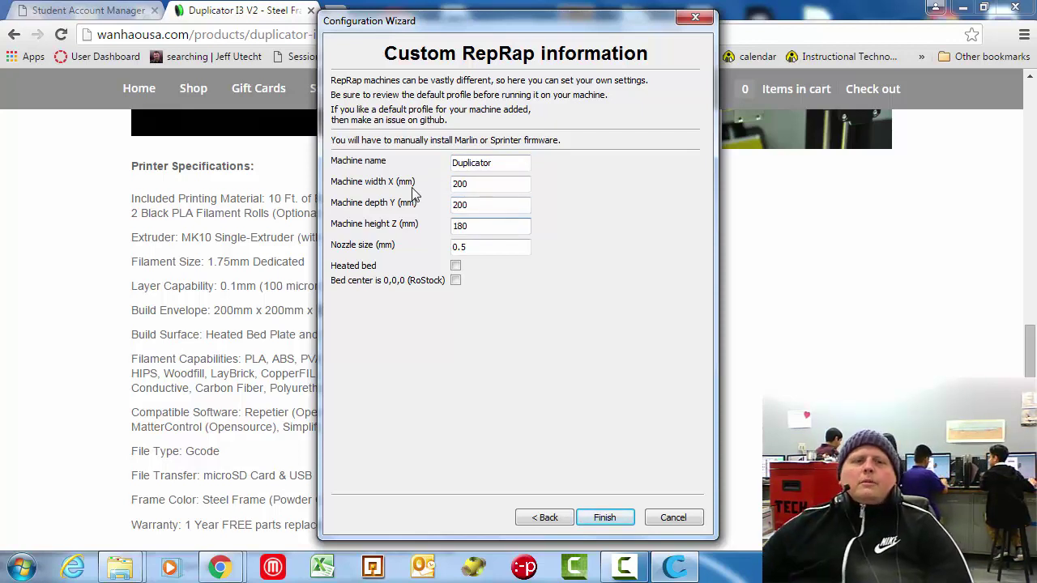
left_click(470, 247)
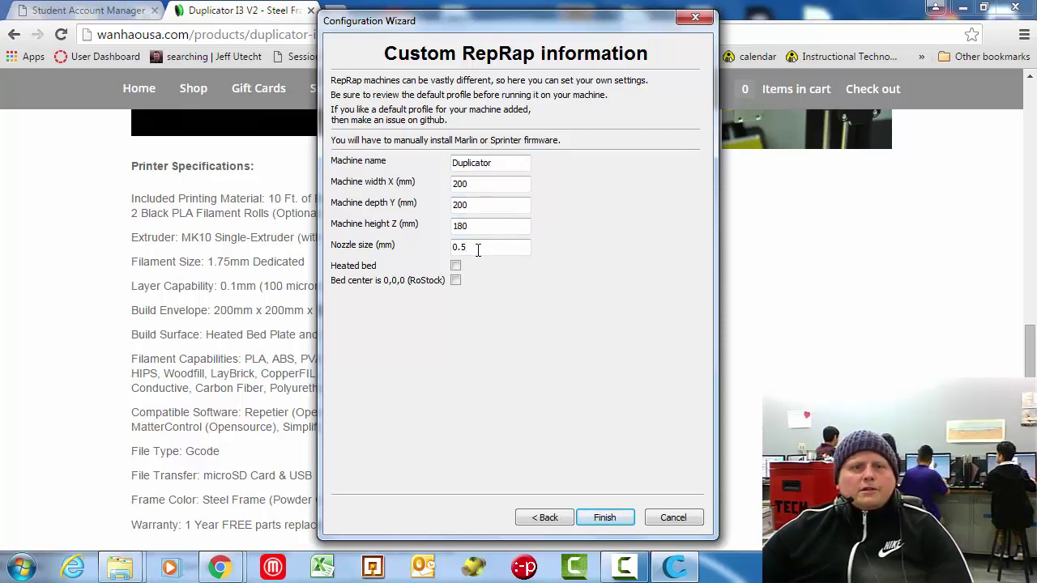
left_click_drag(478, 250, 331, 250)
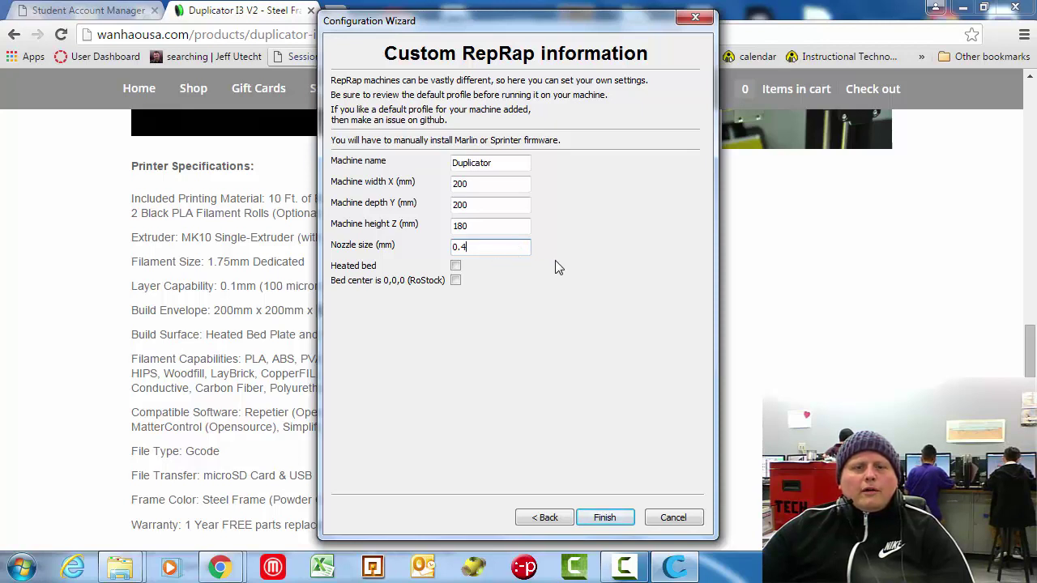
left_click(457, 270)
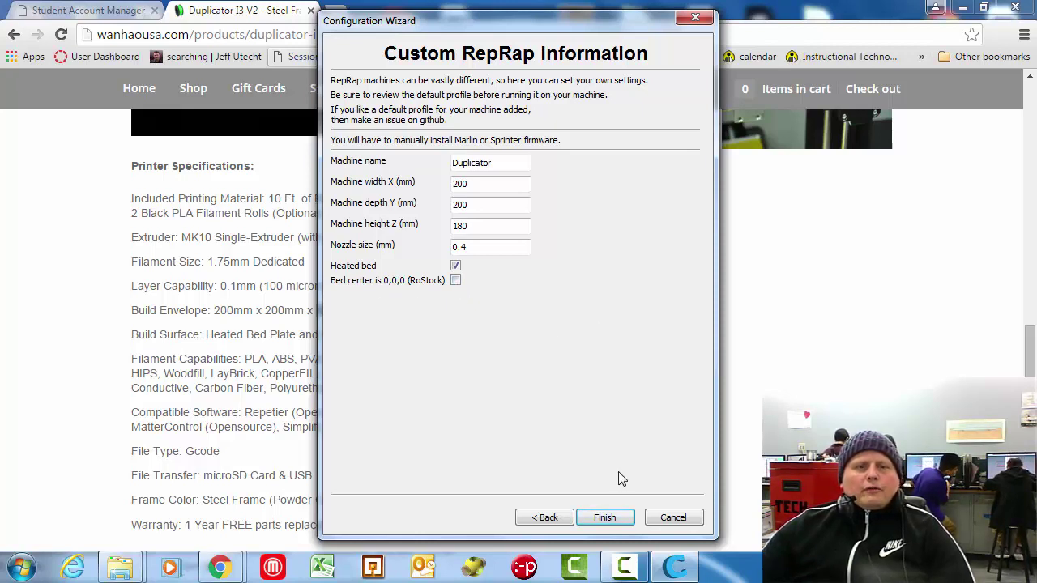
left_click(611, 519)
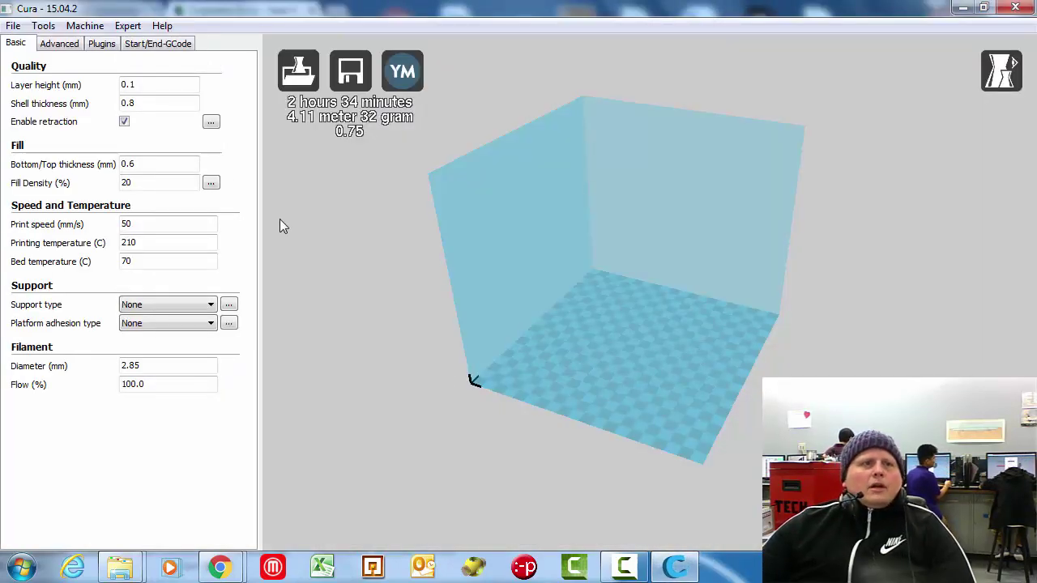
left_click(40, 30)
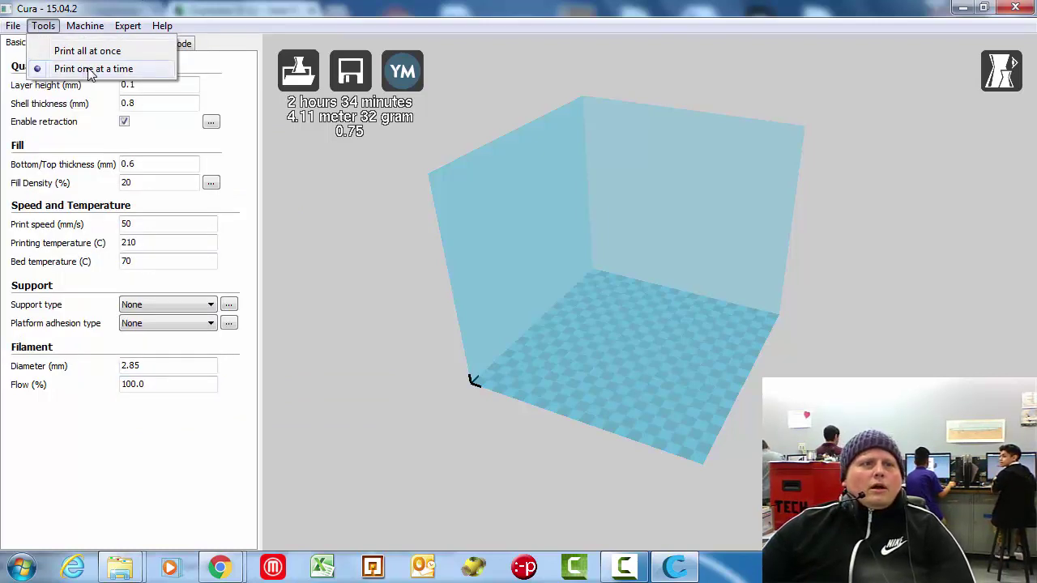
left_click(85, 54)
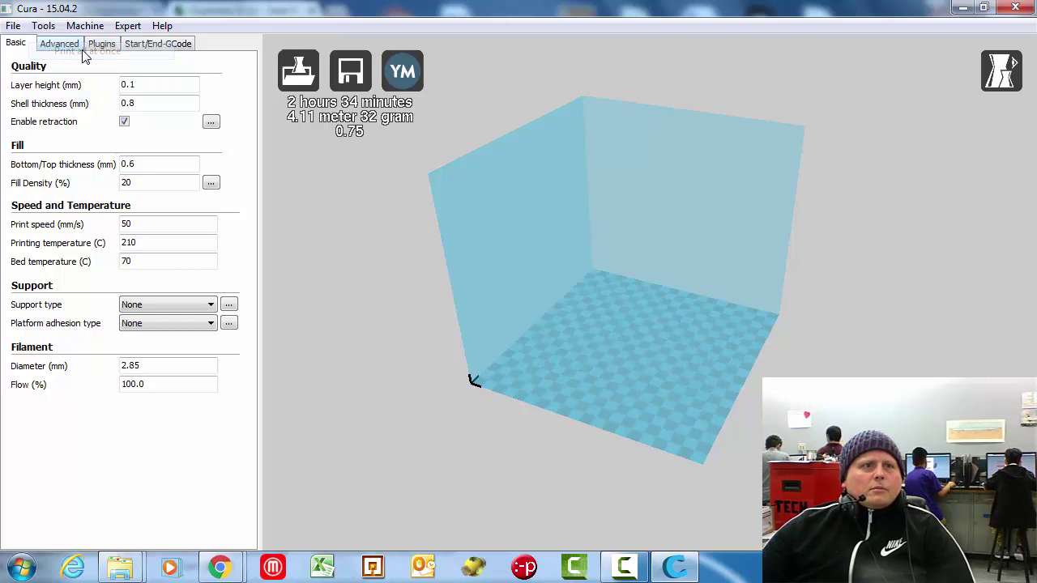
left_click(45, 26)
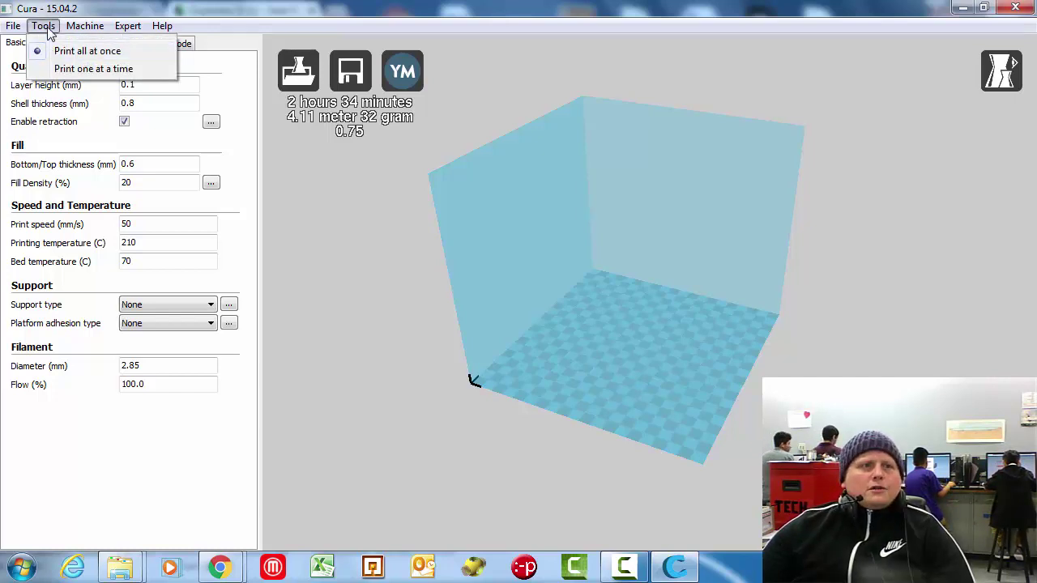
left_click(47, 27)
left_click(85, 26)
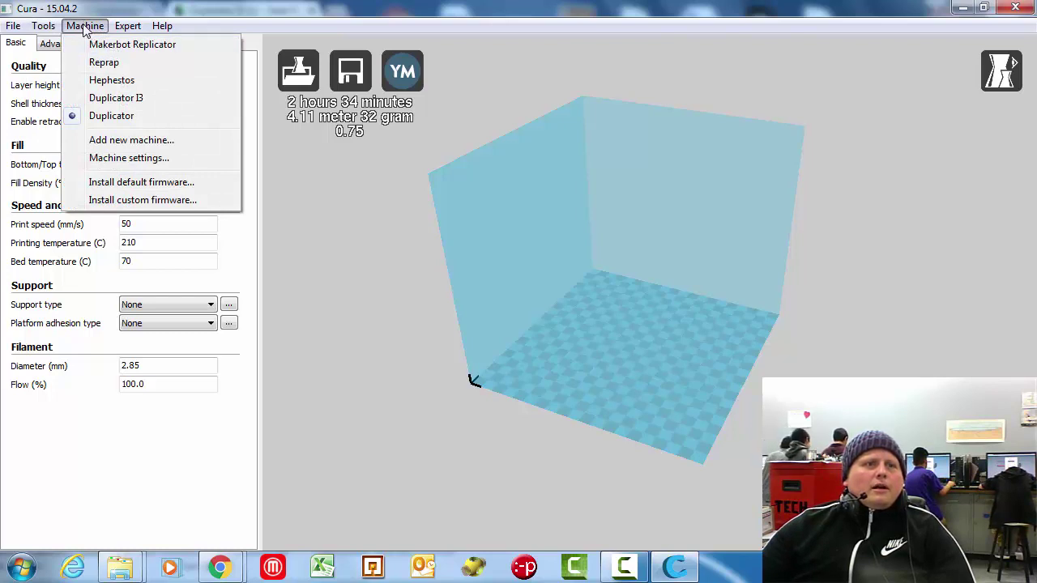
mouse_move(43, 30)
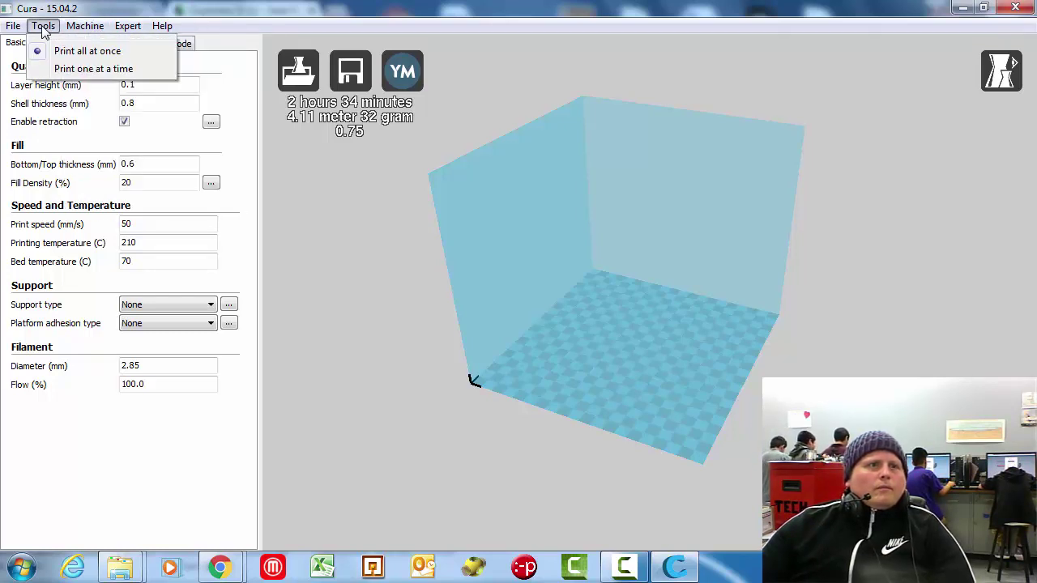
mouse_move(118, 32)
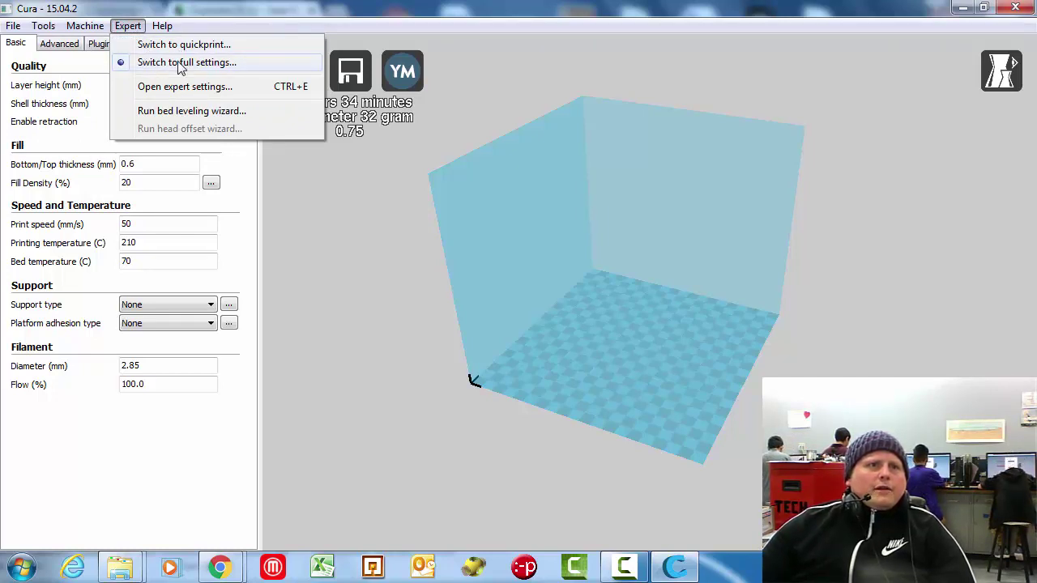
left_click(87, 74)
left_click(140, 84)
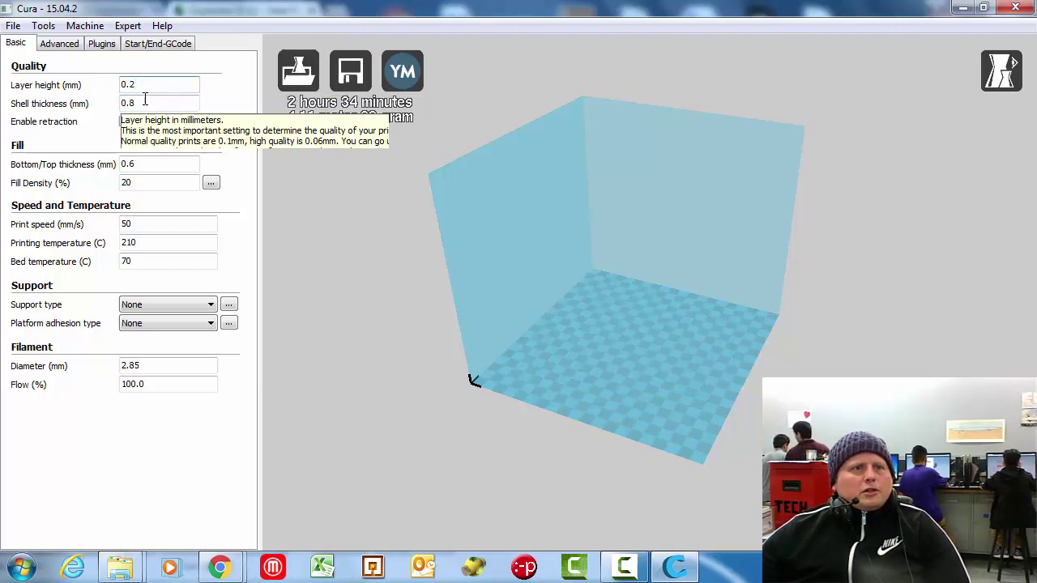
Step: Keep the 0.2 mm layer height and try shell thickness values such as 0.4 and 1.8
left_click(144, 102)
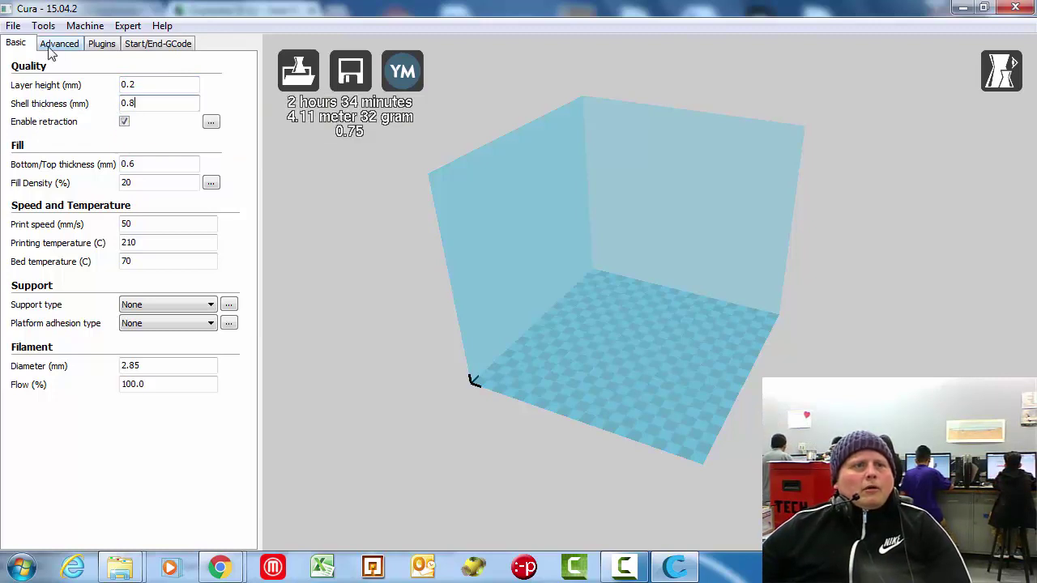
double_click(138, 102)
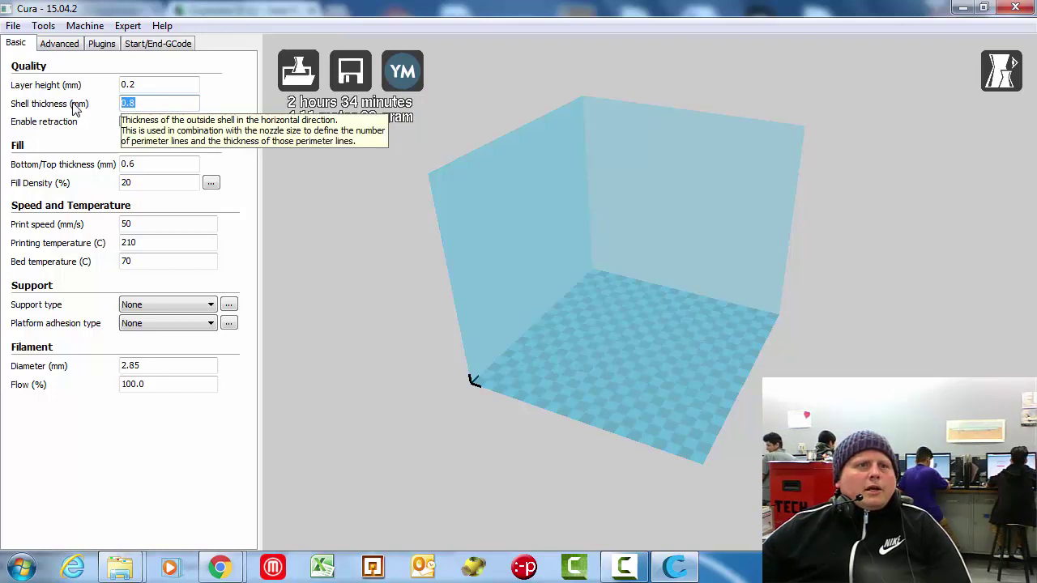
left_click(147, 104)
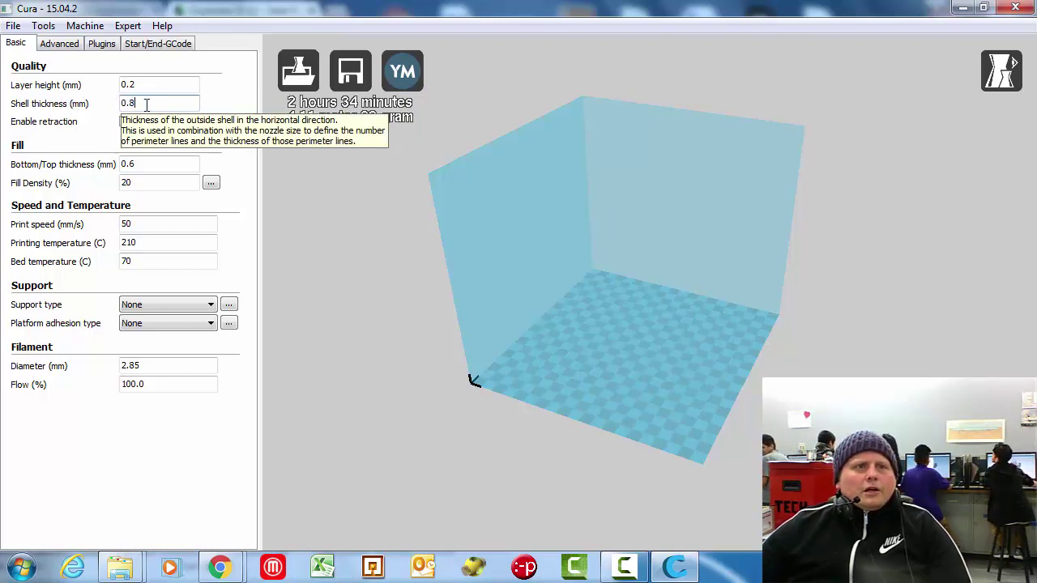
key("BackSpace")
key("BackSpace")
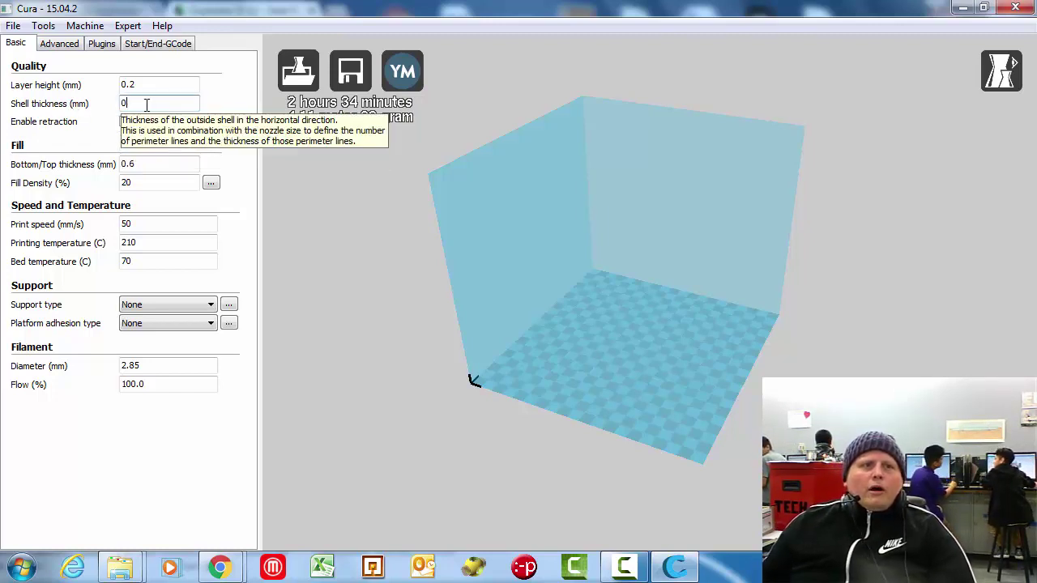
type(".4")
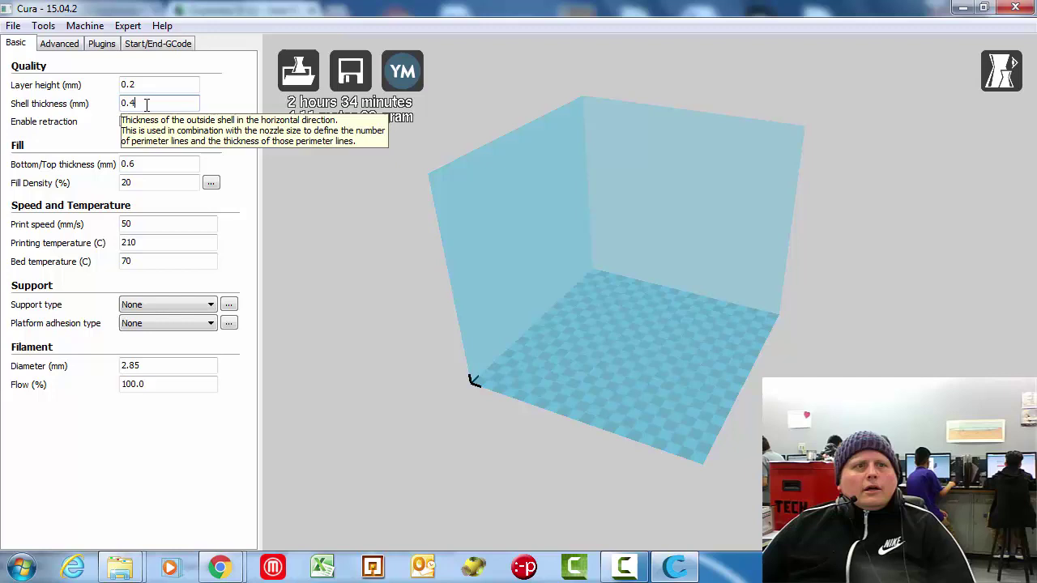
key("BackSpace")
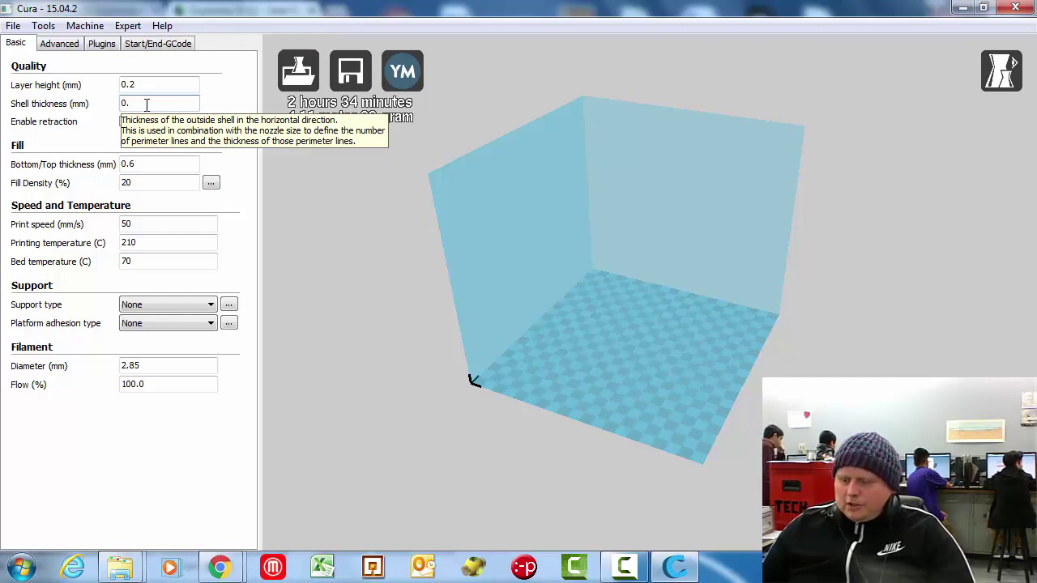
type("8")
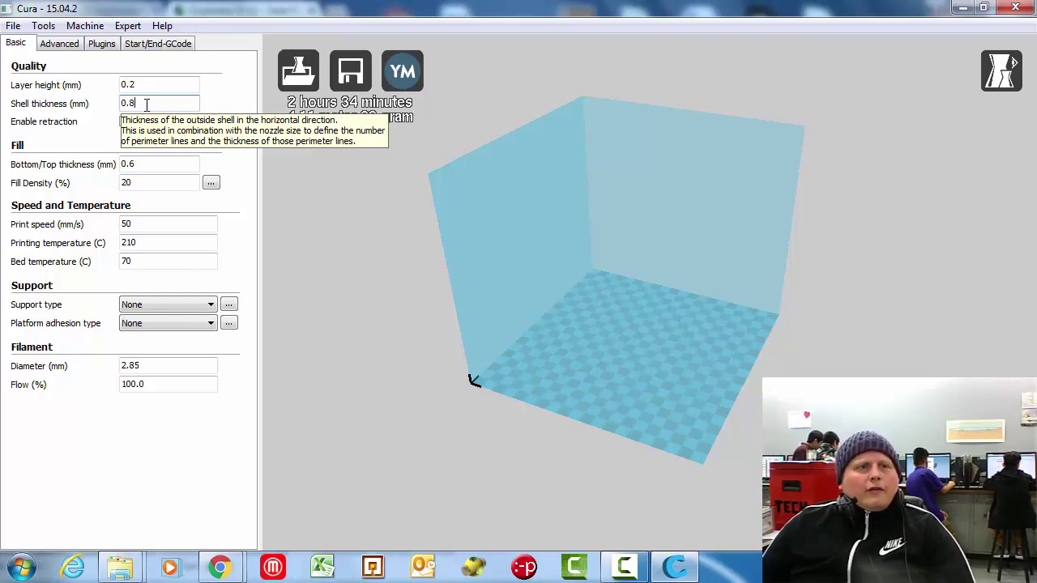
key("BackSpace")
key("BackSpace")
key("BackSpace")
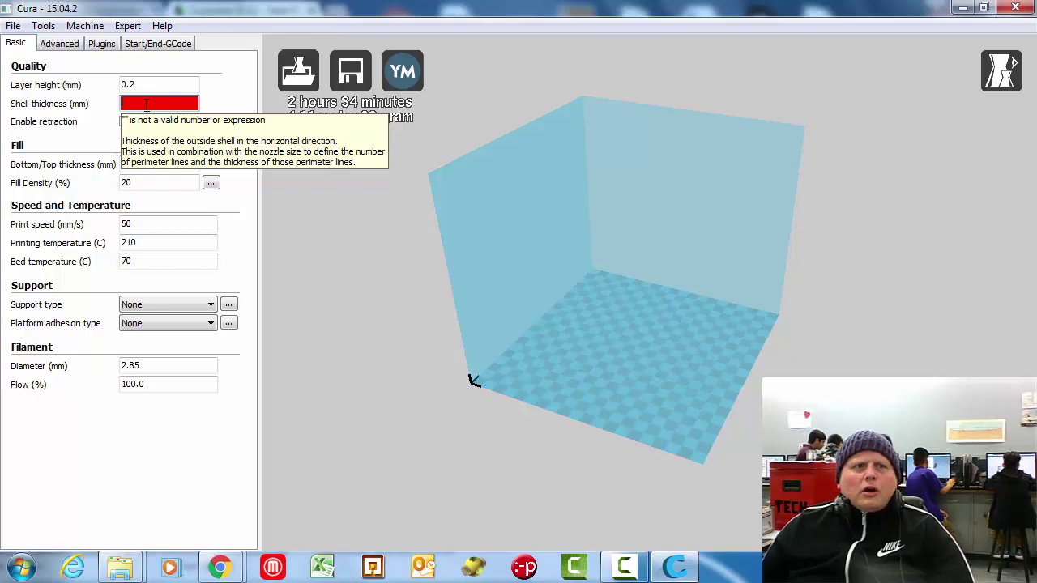
type("1.8")
Step: Try further shell thickness values (1.35, 0.5, 1.5), then restore it to 0.8 mm
key("BackSpace")
key("BackSpace")
key("BackSpace")
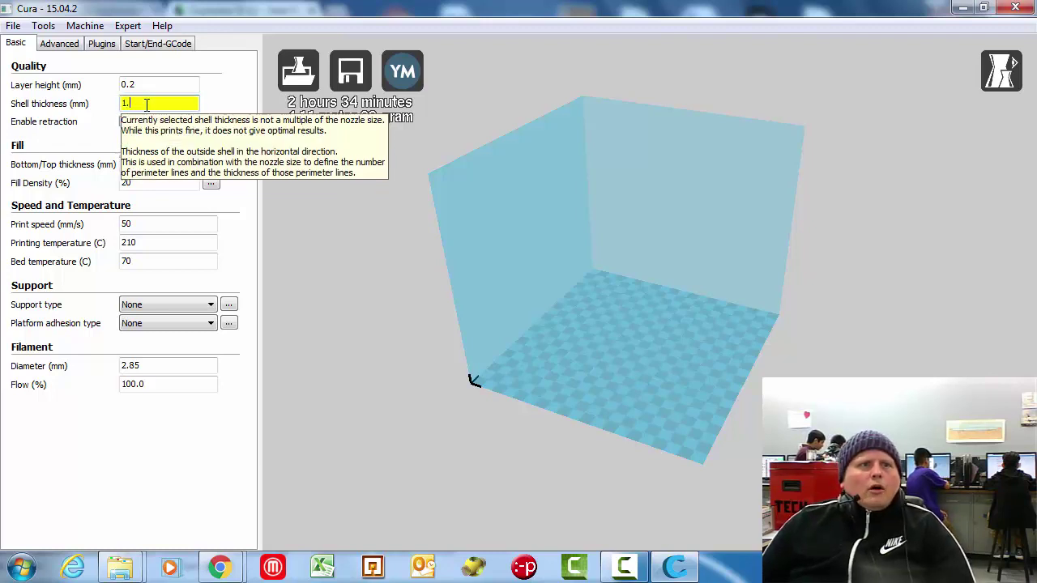
type("1.35")
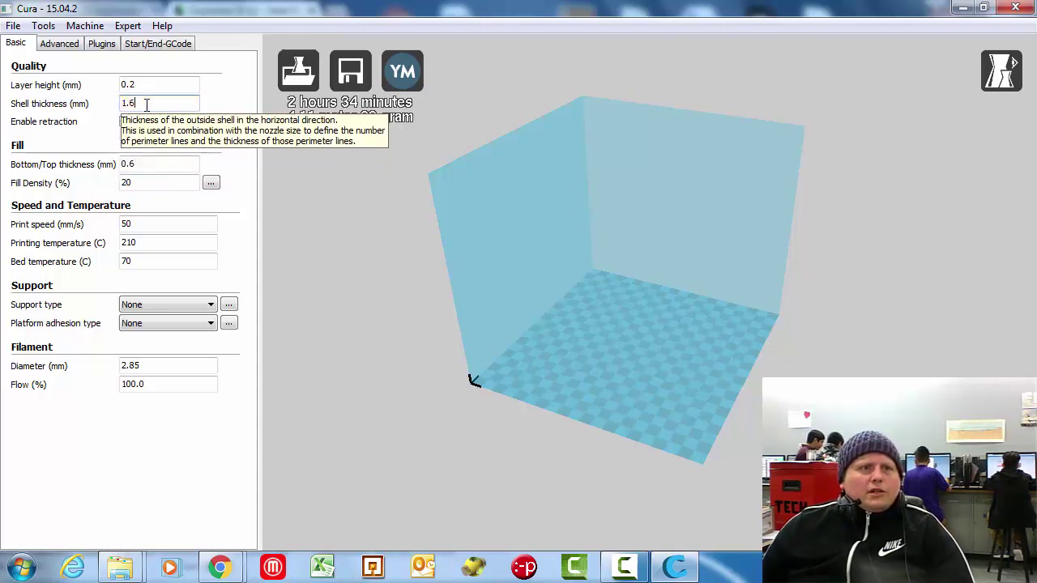
key("BackSpace")
key("BackSpace")
key("BackSpace")
key("BackSpace")
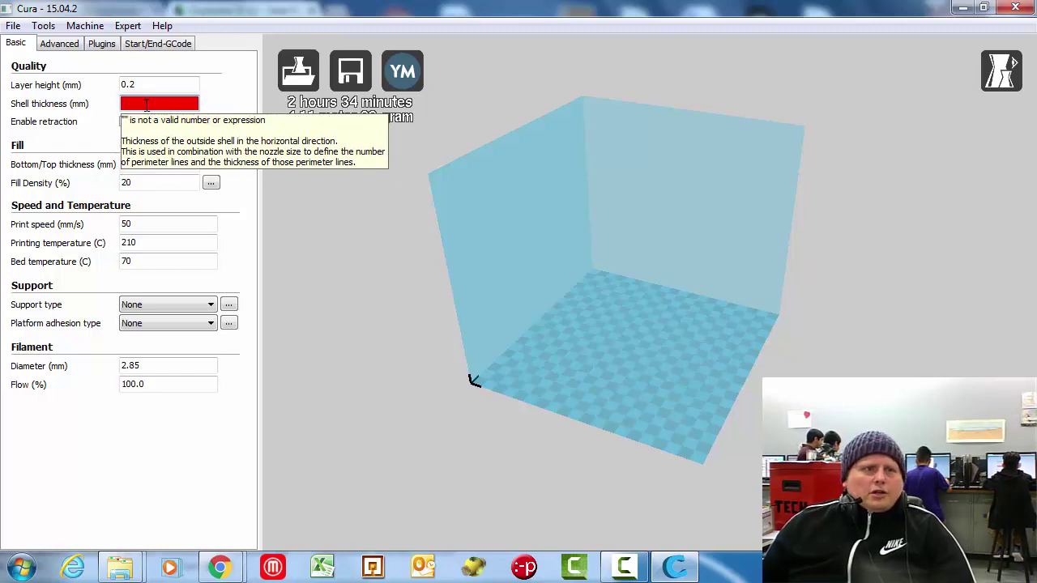
type("0.")
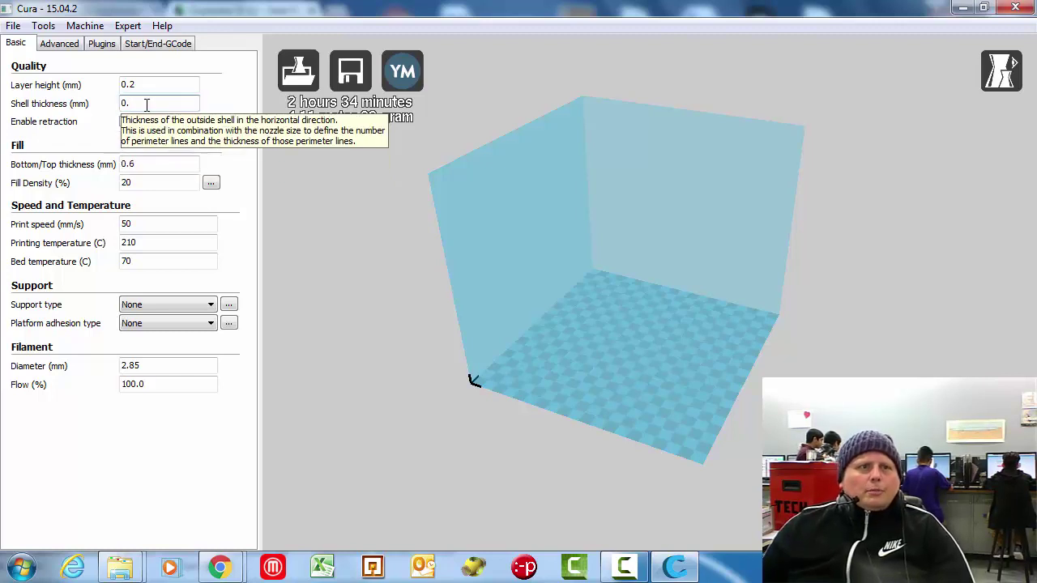
type("5")
key("BackSpace")
key("BackSpace")
key("BackSpace")
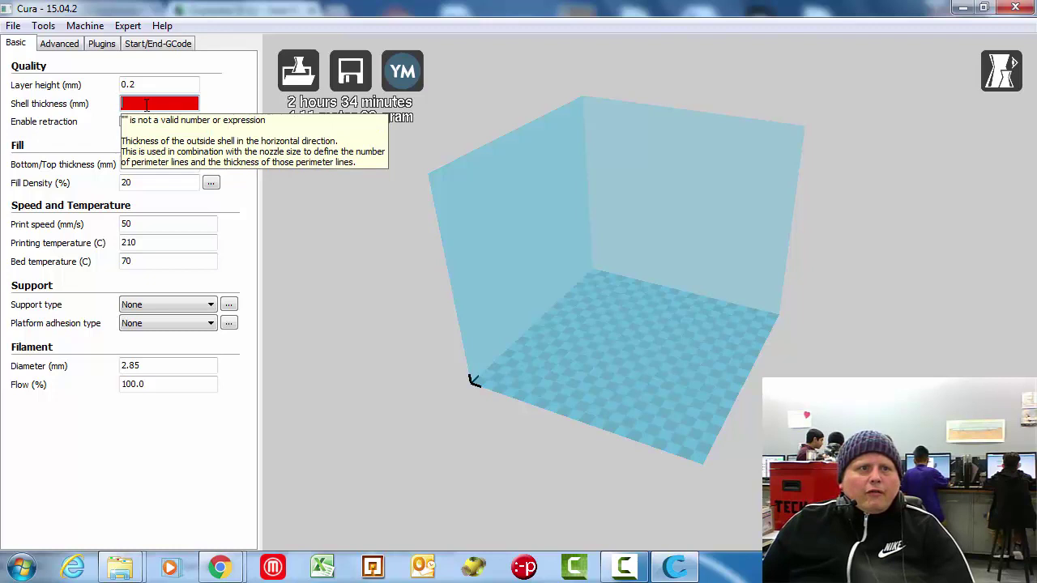
type("1")
key("BackSpace")
type("1.5")
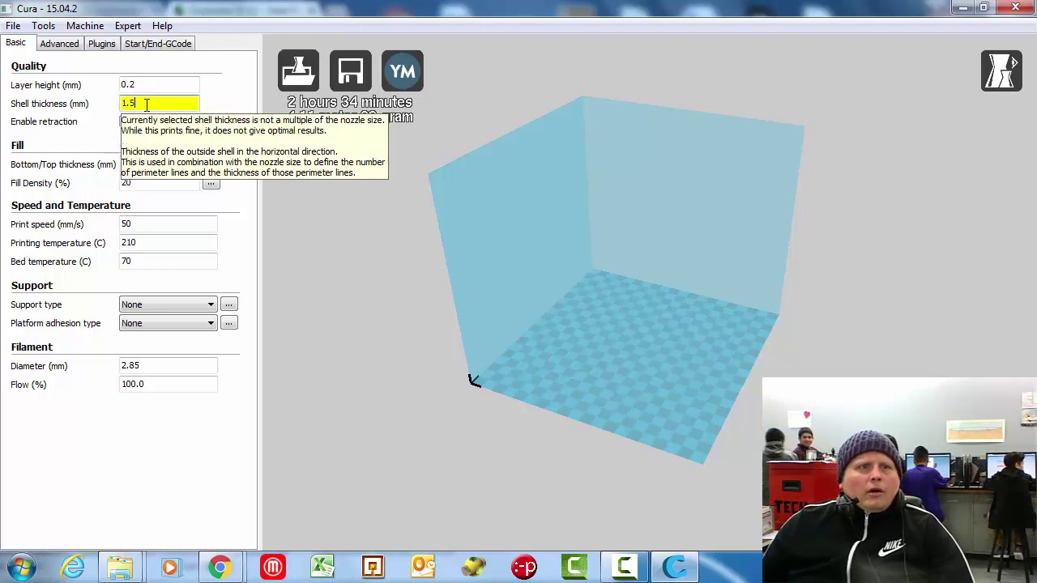
key("BackSpace")
key("BackSpace")
key("BackSpace")
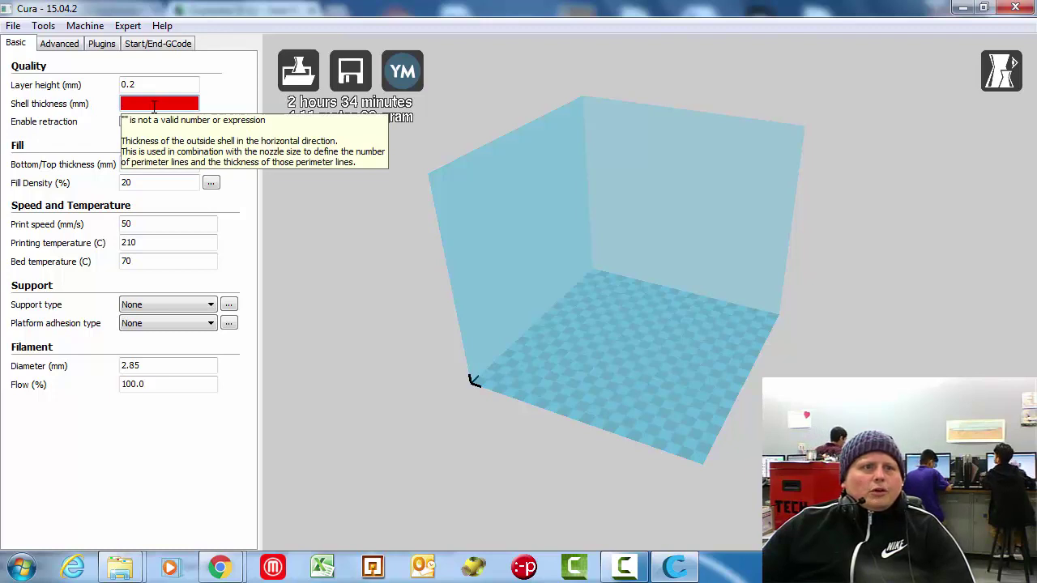
type("0.8")
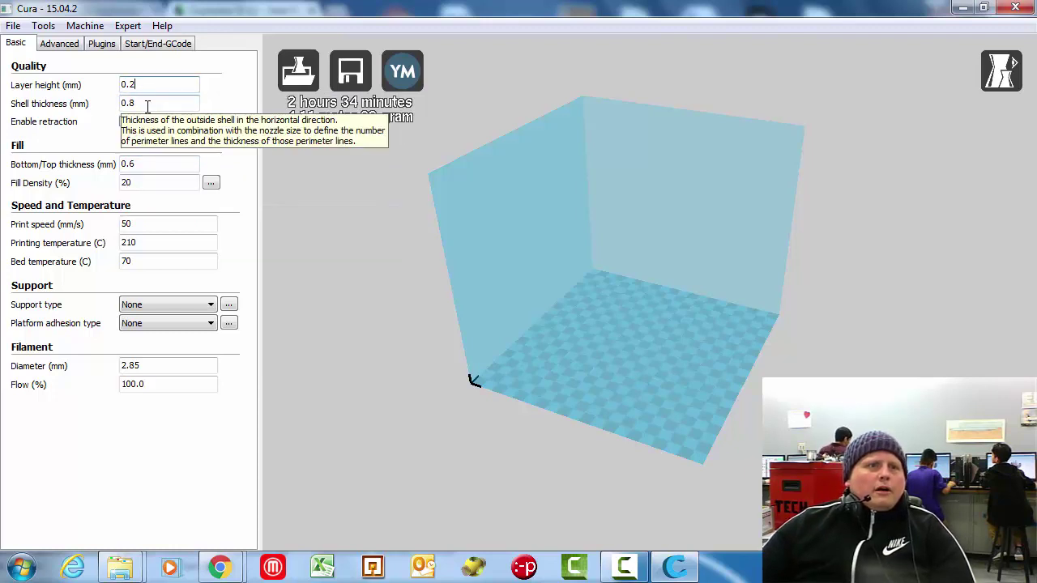
left_click_drag(147, 85, 121, 88)
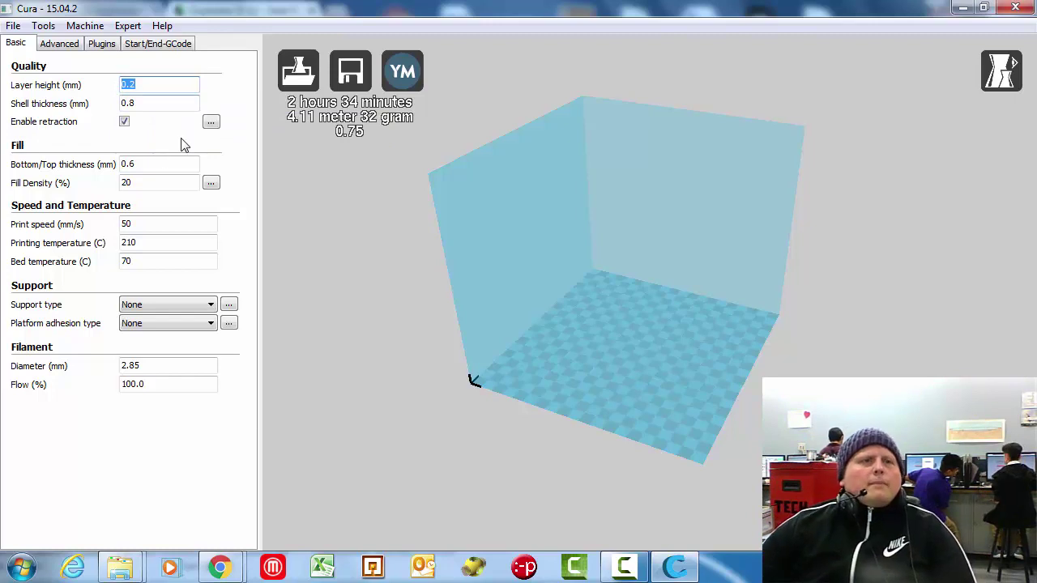
Step: Edit the Bottom/Top thickness, leaving it at 0.8 mm
left_click(154, 164)
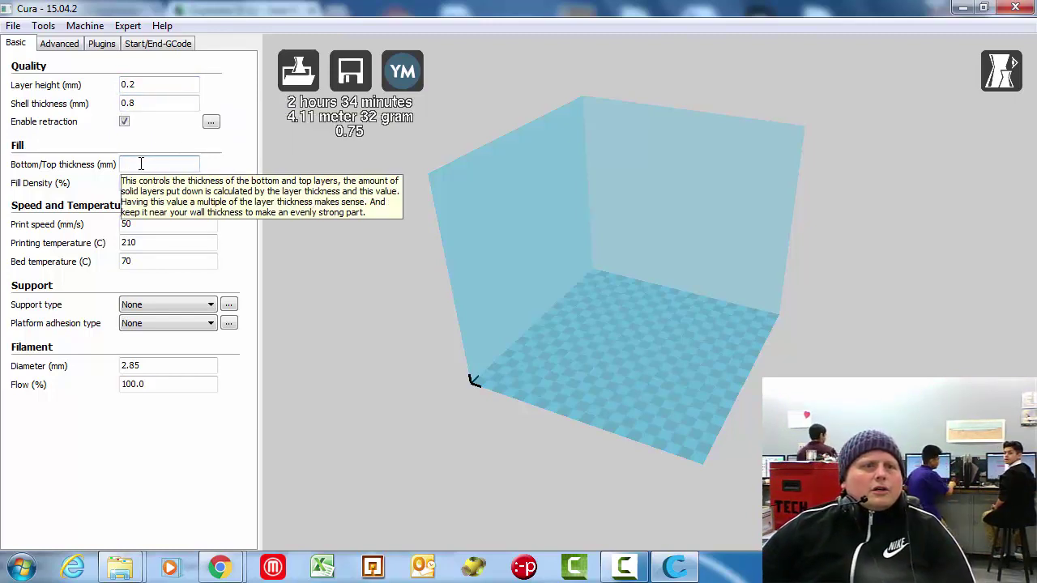
type("0.6")
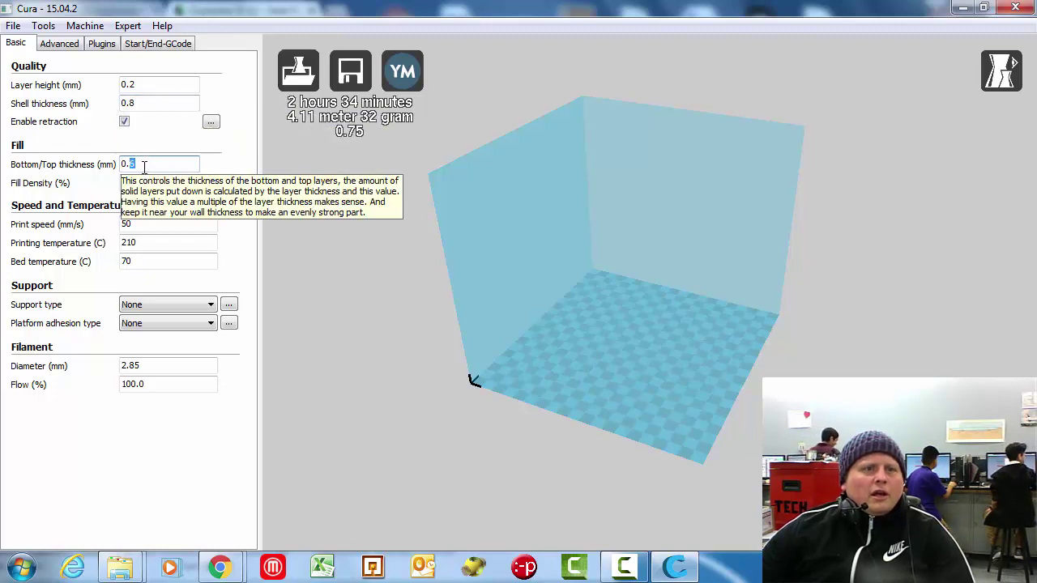
type("8")
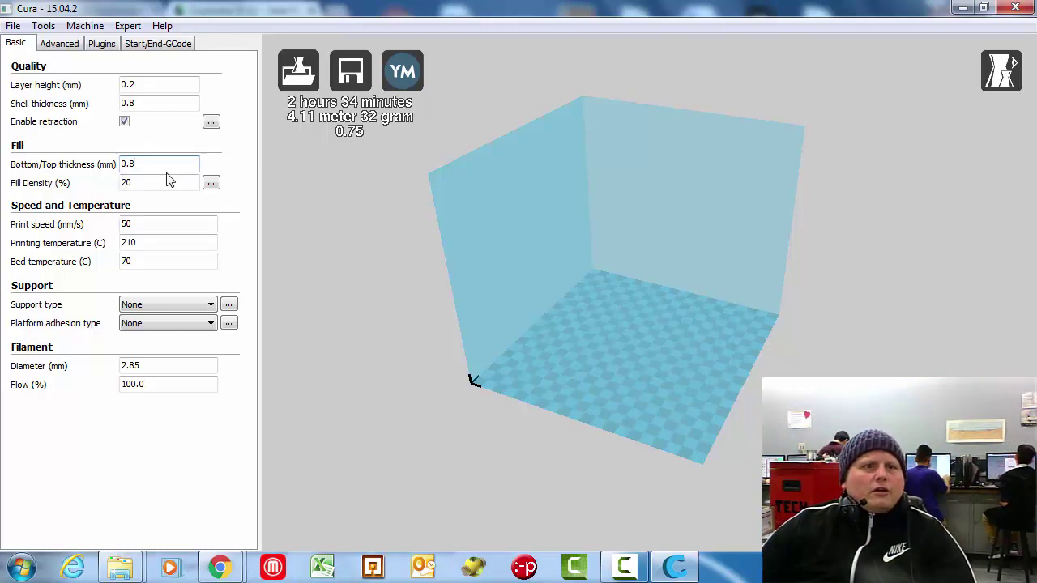
left_click_drag(142, 164, 98, 165)
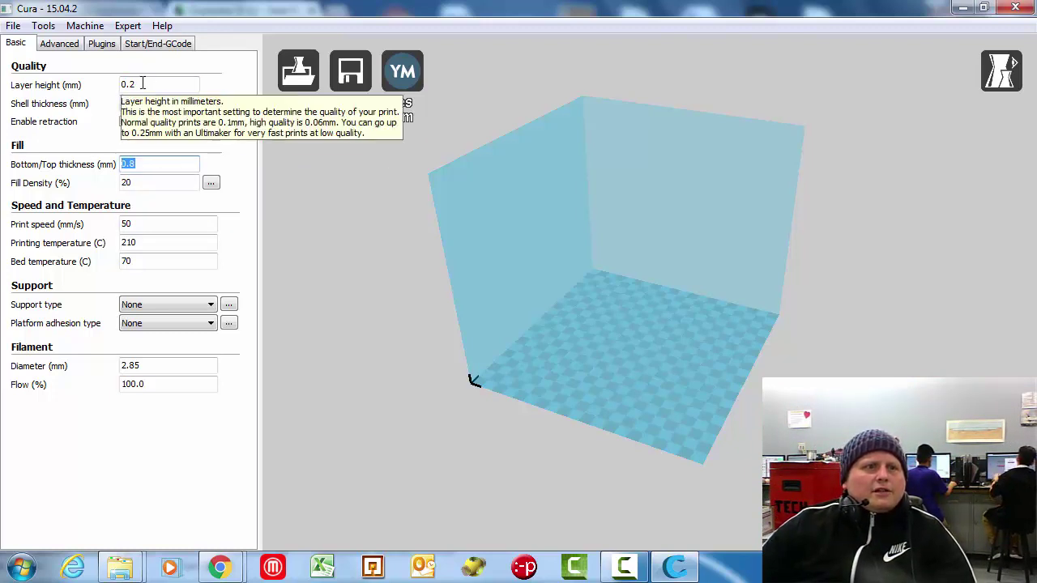
left_click_drag(138, 84, 90, 84)
left_click(154, 167)
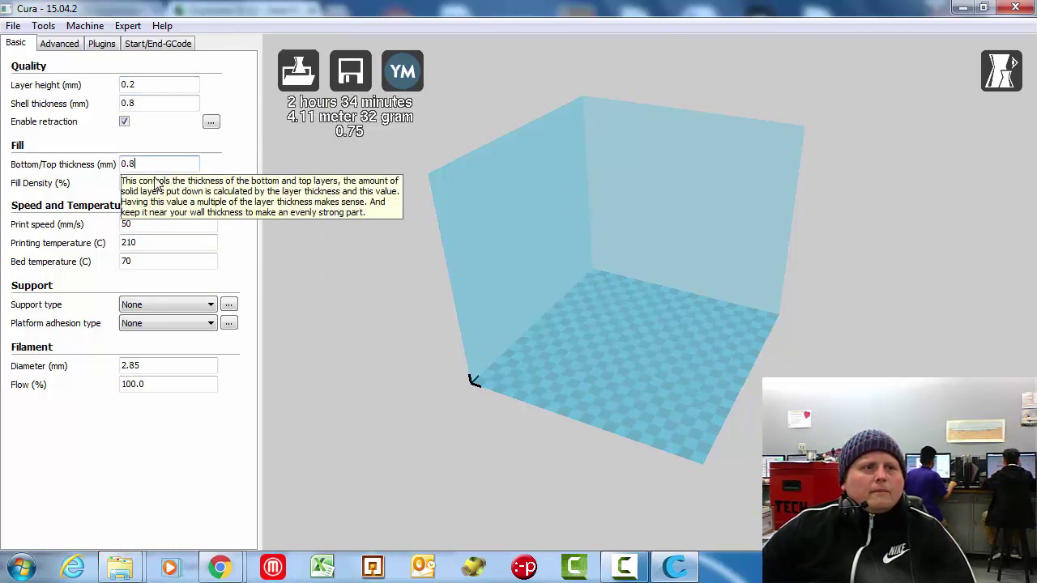
Step: Set the fill density to 20%
left_click(150, 184)
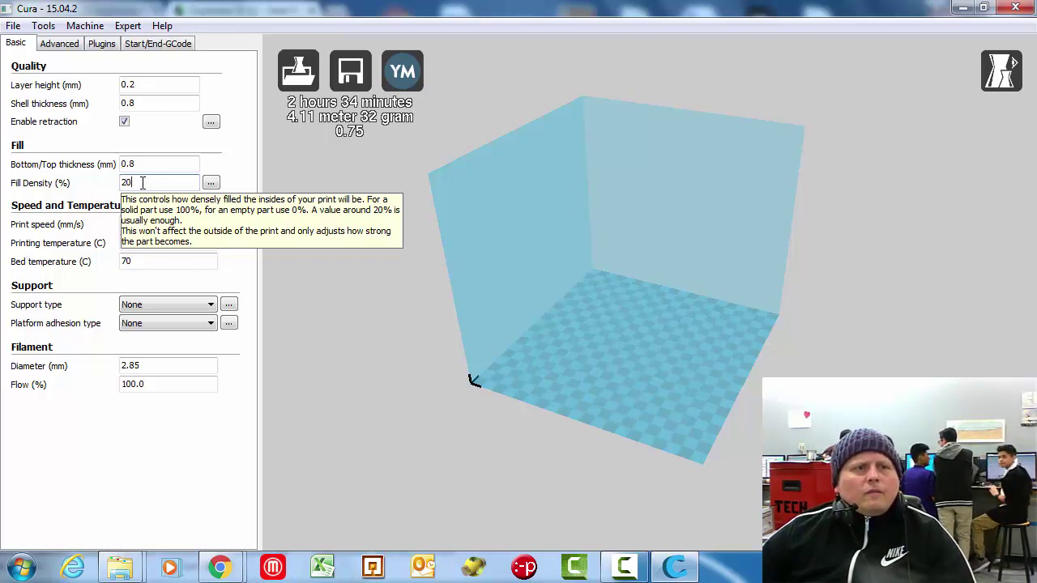
double_click(139, 184)
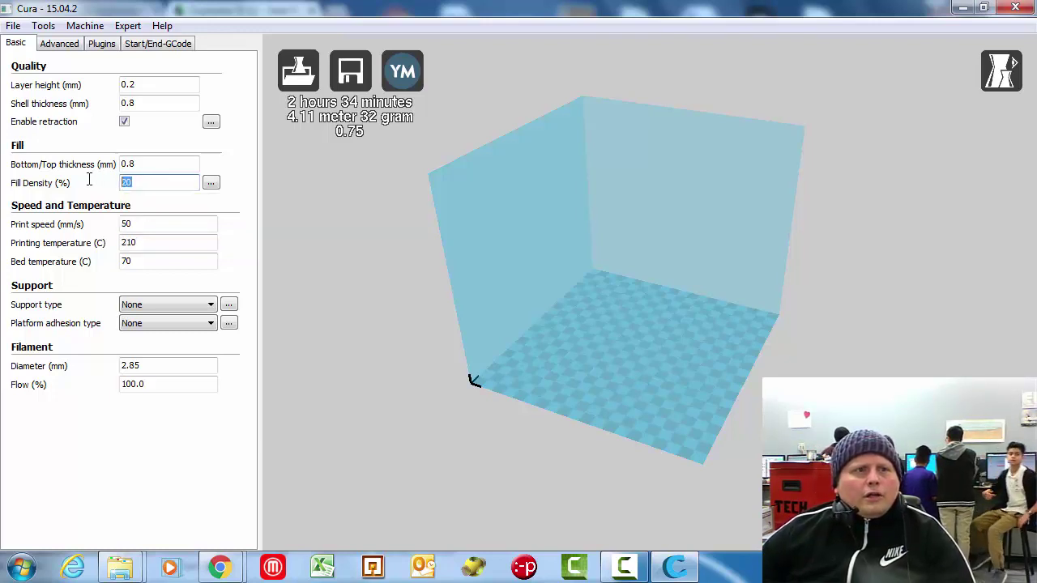
left_click(141, 182)
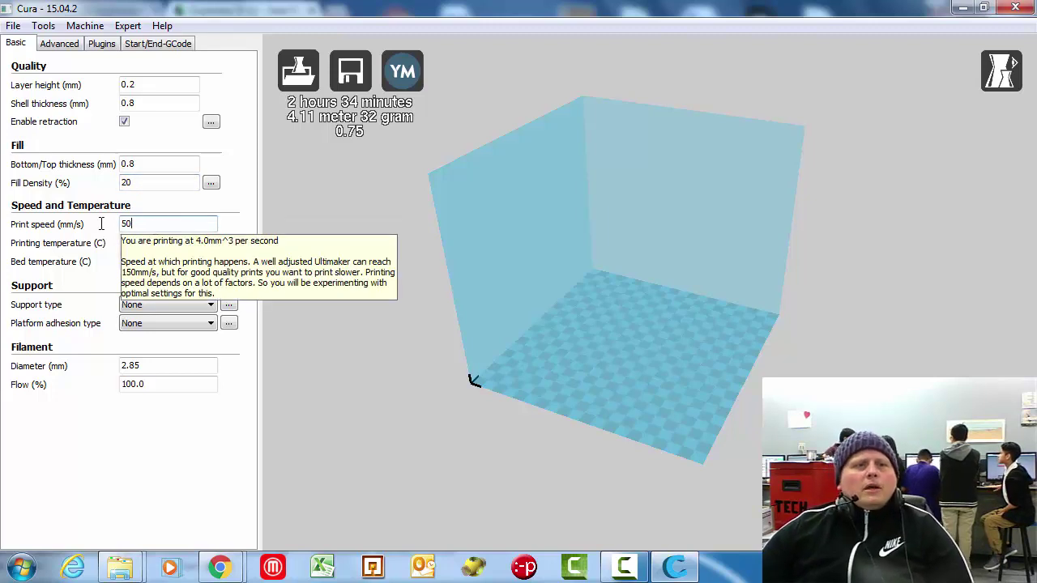
Step: Change the print speed to 40 mm/s
double_click(144, 226)
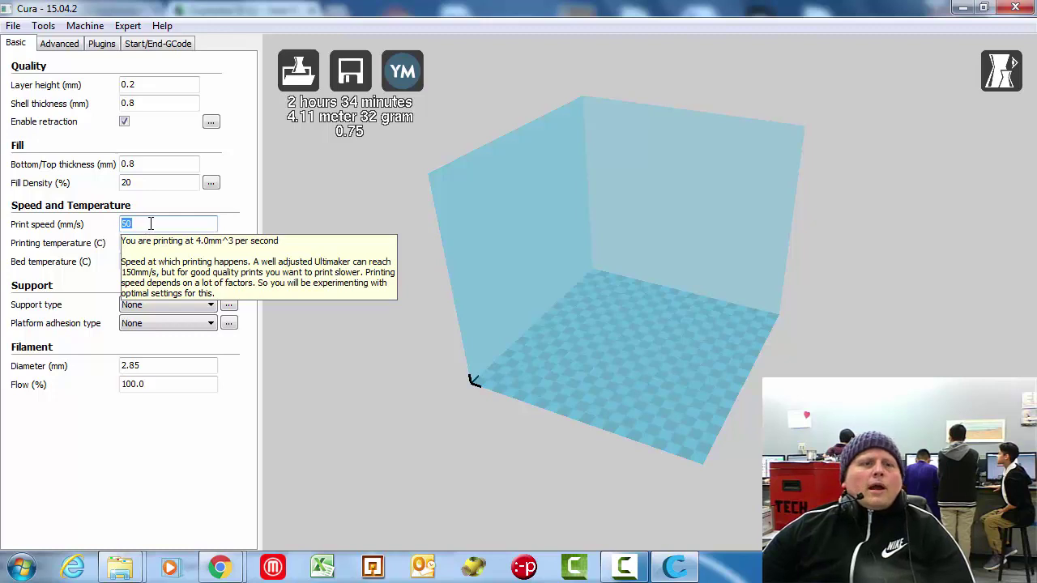
left_click(149, 224)
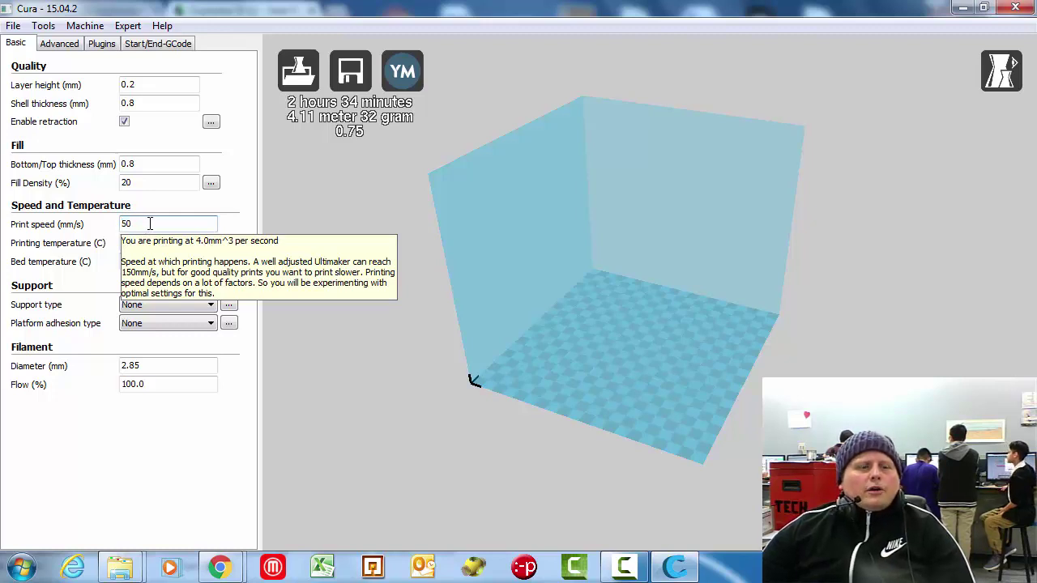
double_click(149, 223)
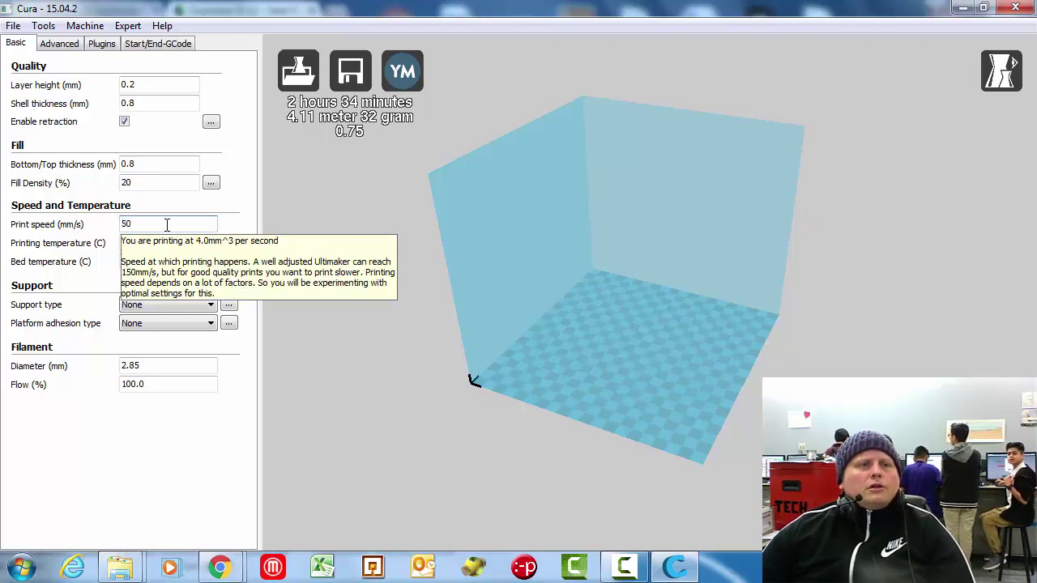
type("40")
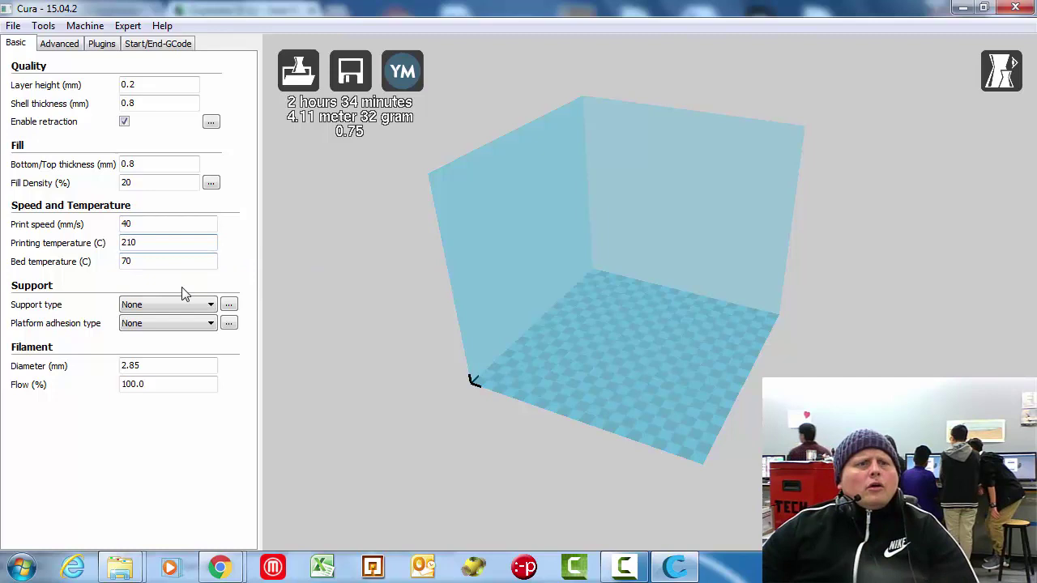
Step: Set the bed temperature to 55 °C, keeping printing temperature at 210 °C
key("Tab")
key("Tab")
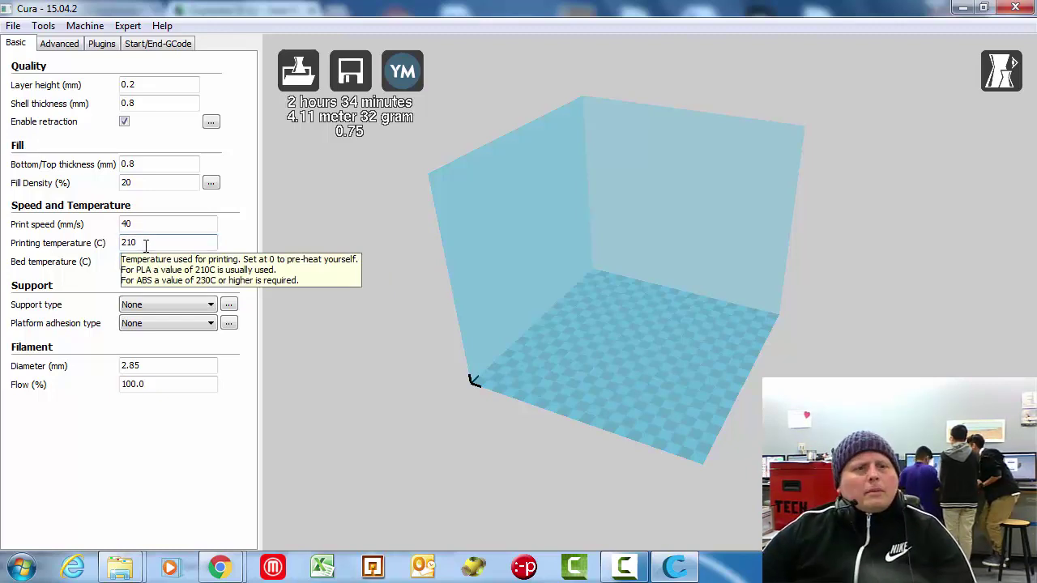
key("Tab")
type("55")
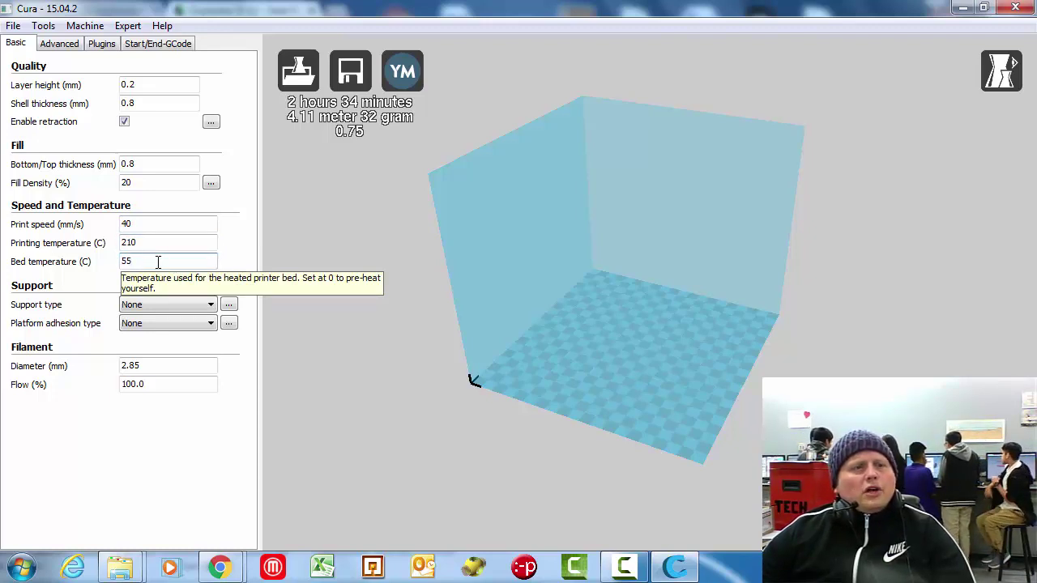
left_click(158, 262)
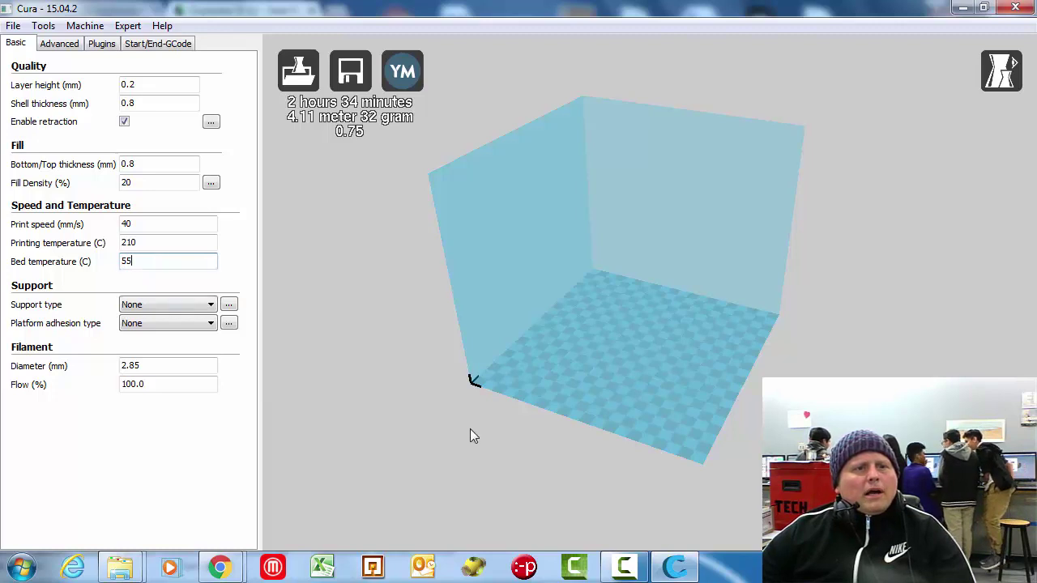
left_click(679, 559)
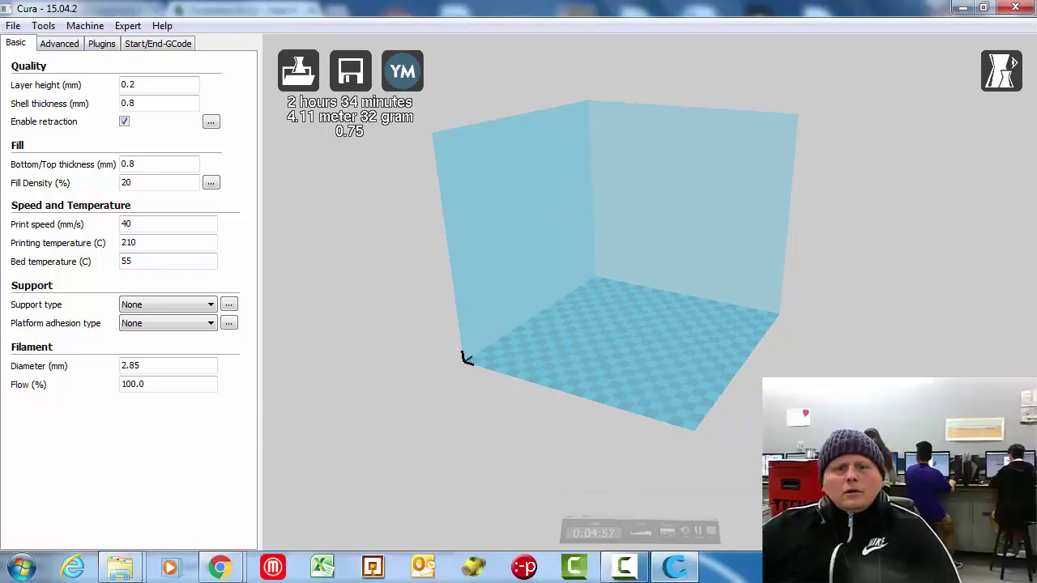
Step: Keep support type at None and set the filament diameter to 1.75 mm
left_click(581, 419)
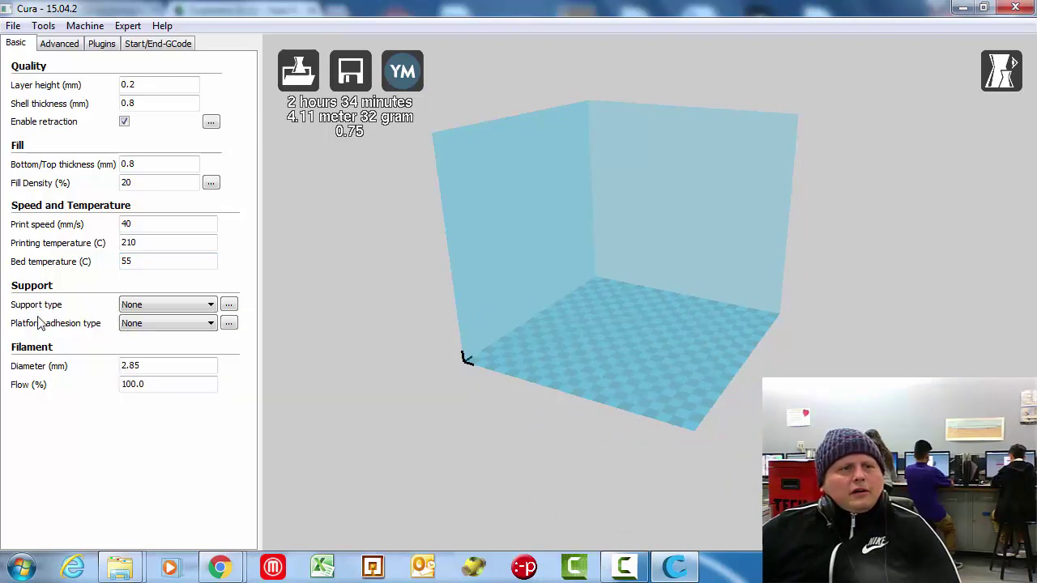
left_click(207, 305)
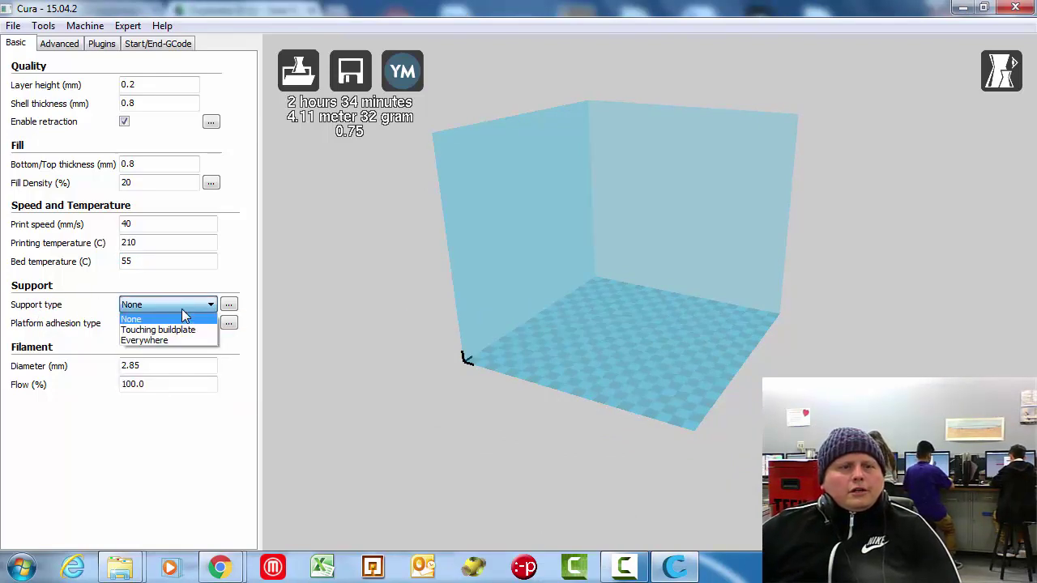
left_click(78, 308)
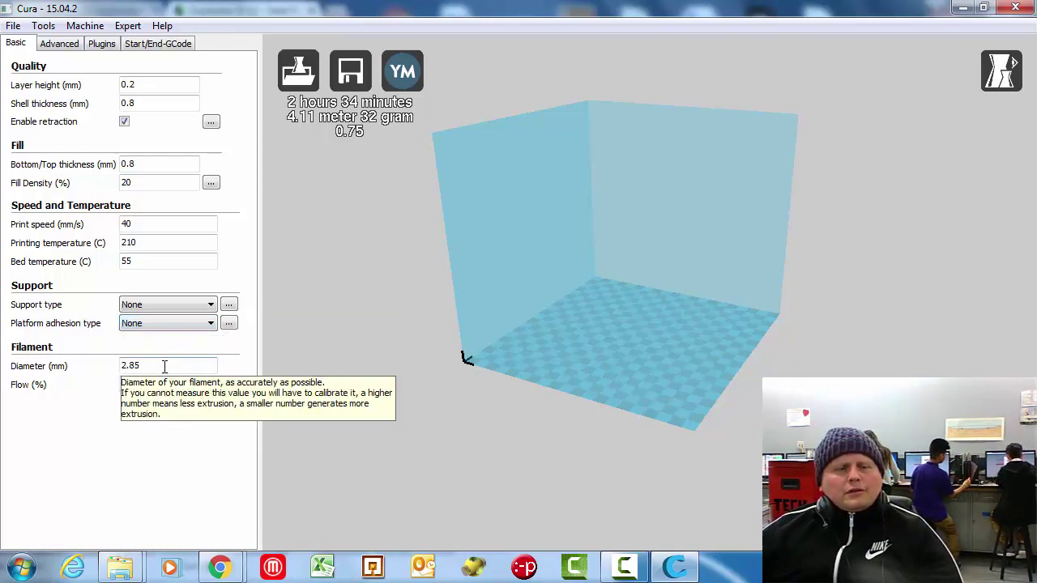
double_click(152, 367)
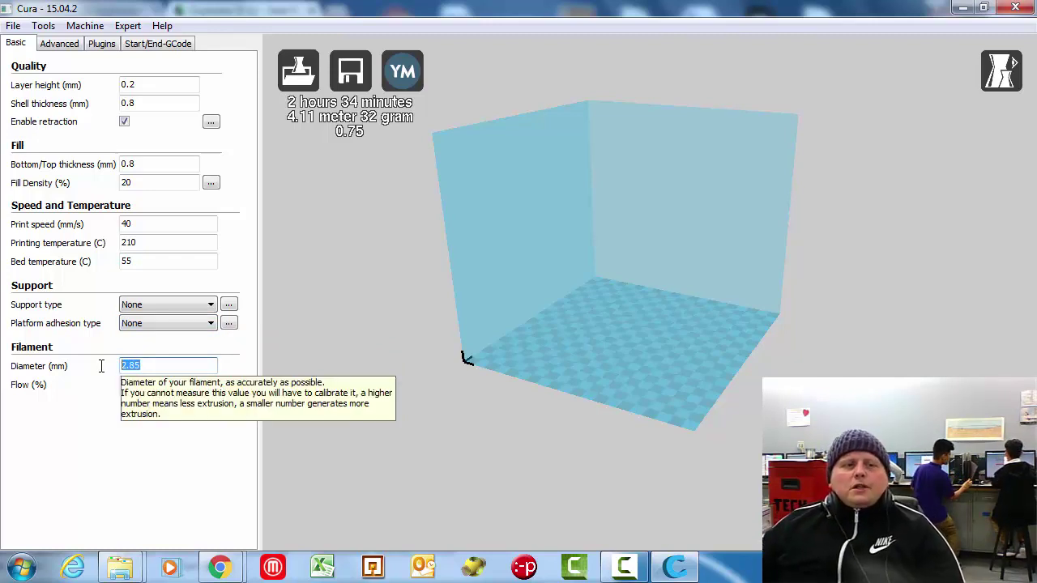
type("1.75")
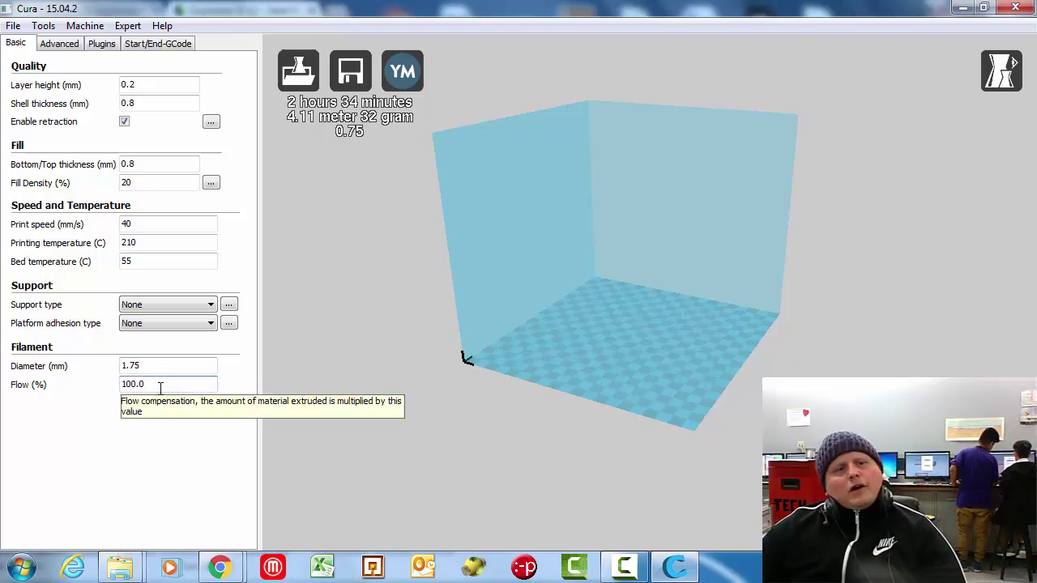
Step: Set flow to 101%, then correct it back to 100%
left_click(163, 386)
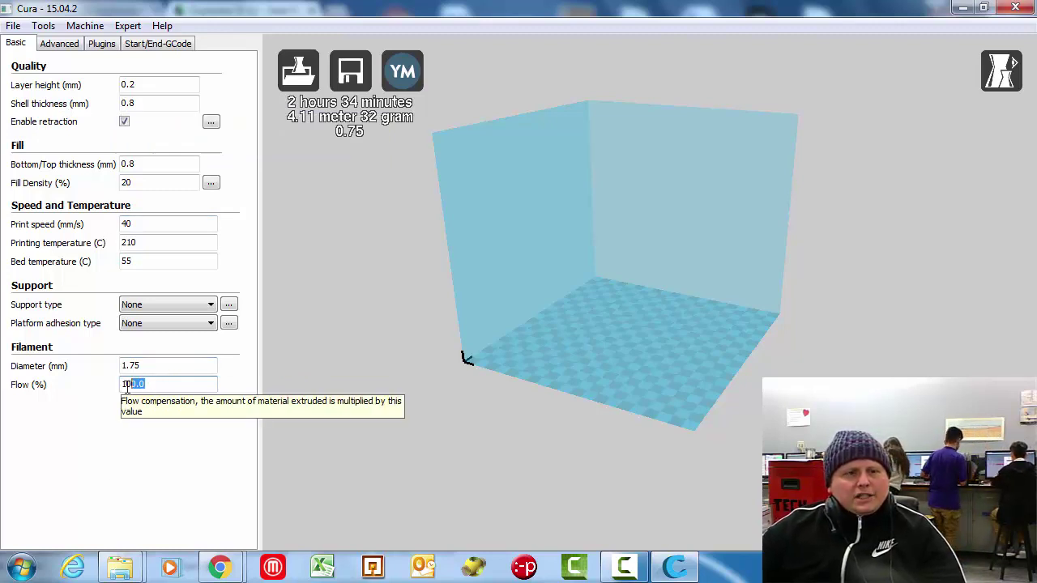
left_click_drag(127, 388, 120, 386)
type("101")
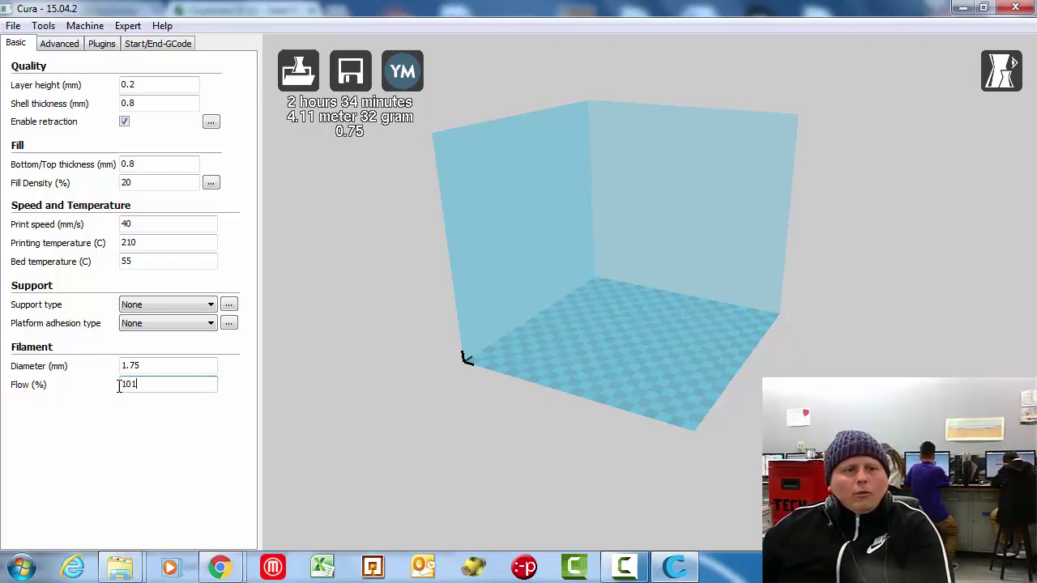
key("BackSpace")
type("0")
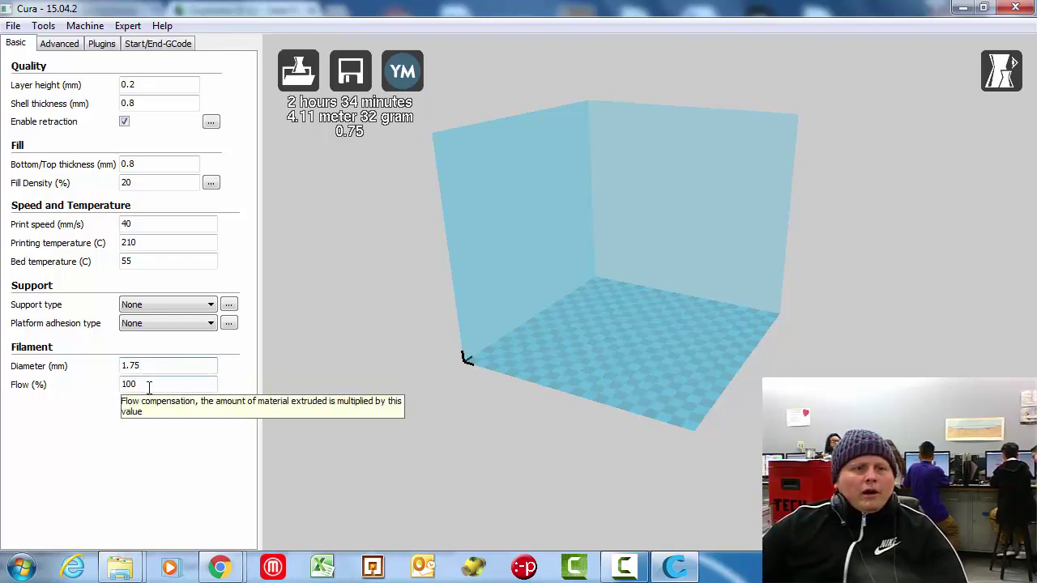
Step: On the Advanced tab, enter a retraction speed of 25 mm/s
left_click(69, 47)
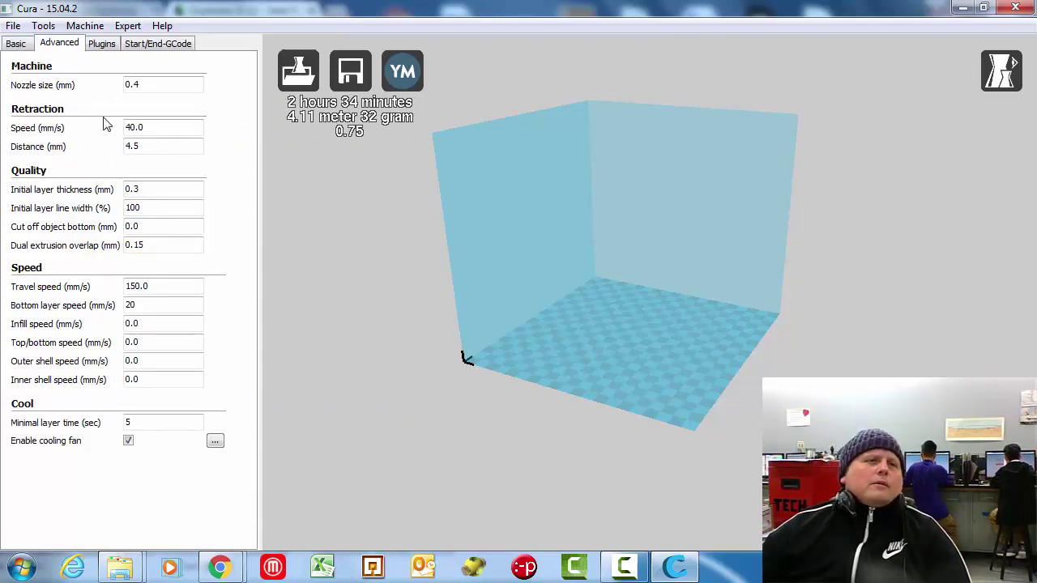
left_click(7, 43)
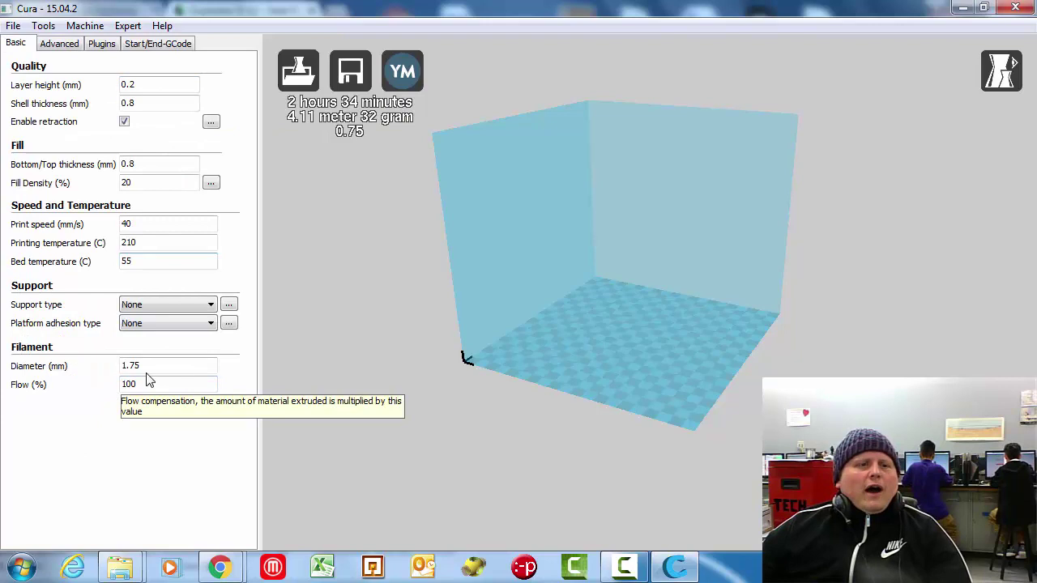
key("shift+Tab")
left_click(68, 47)
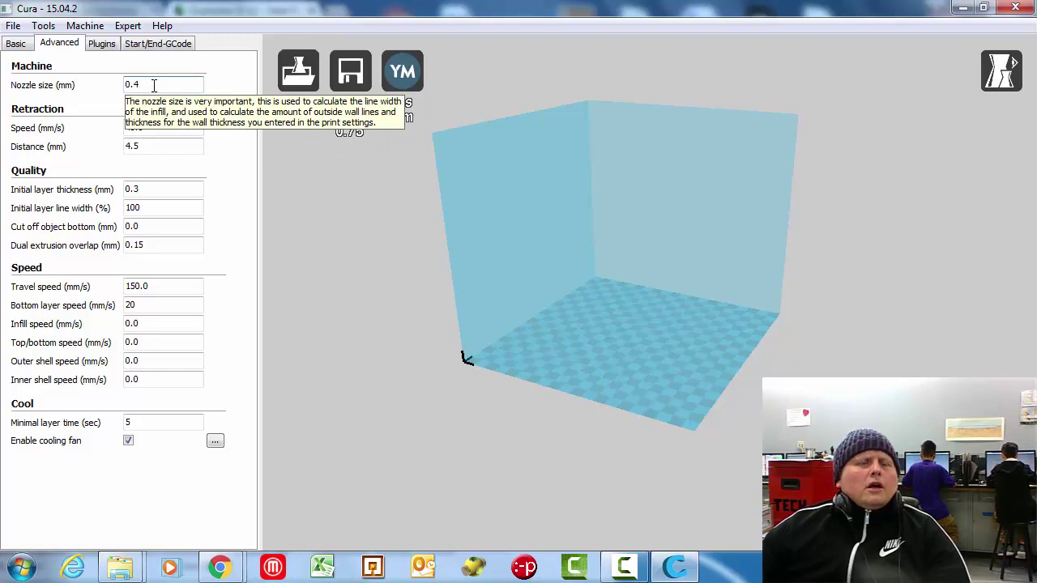
double_click(120, 84)
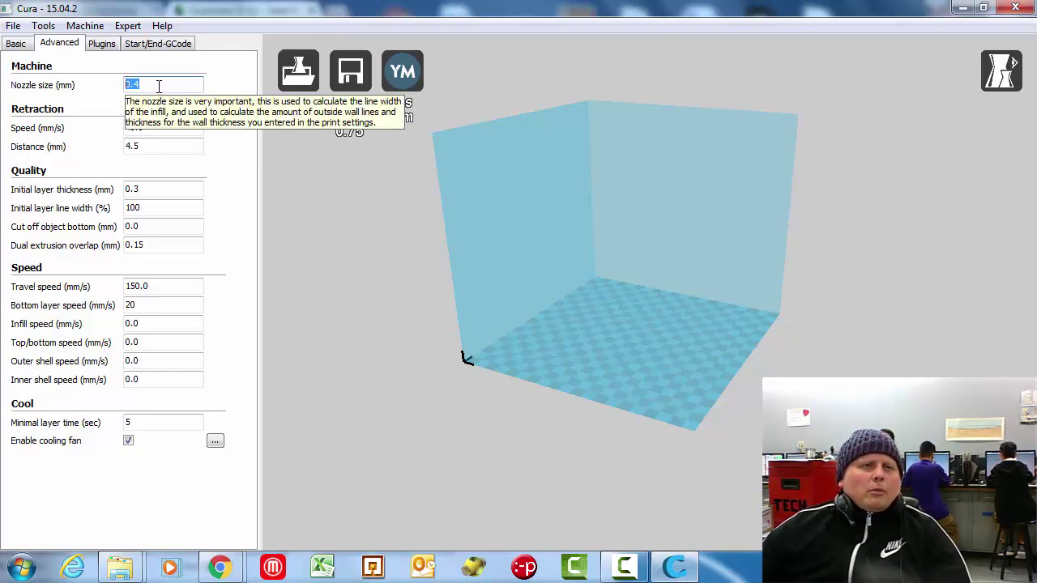
left_click(156, 126)
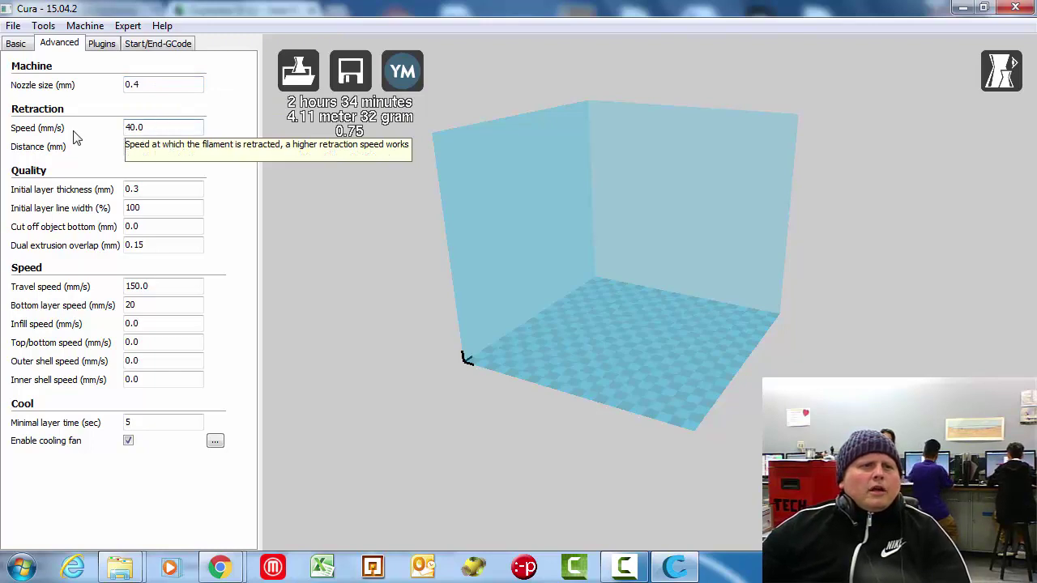
key("ctrl+a")
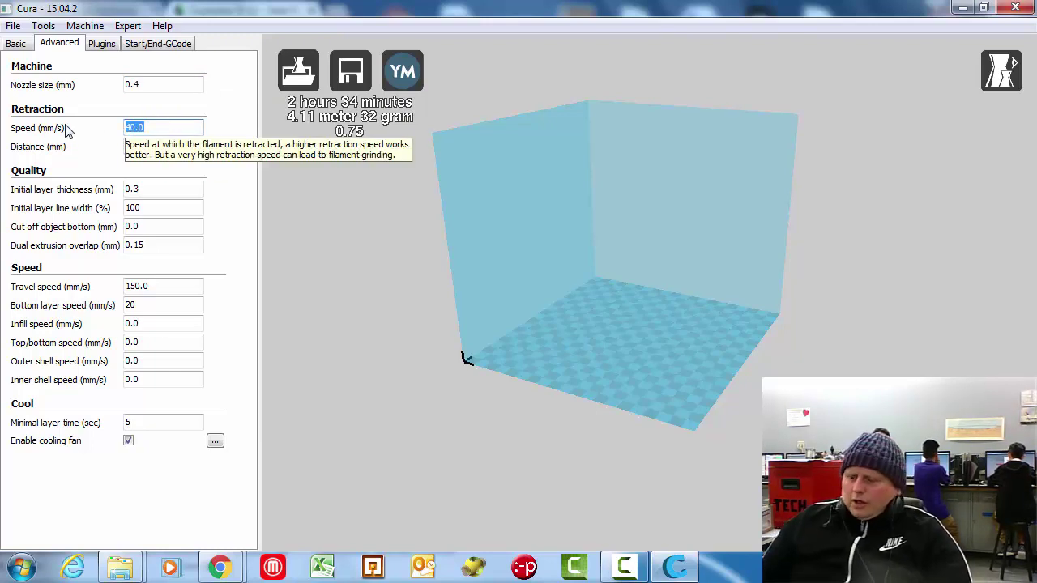
type("25")
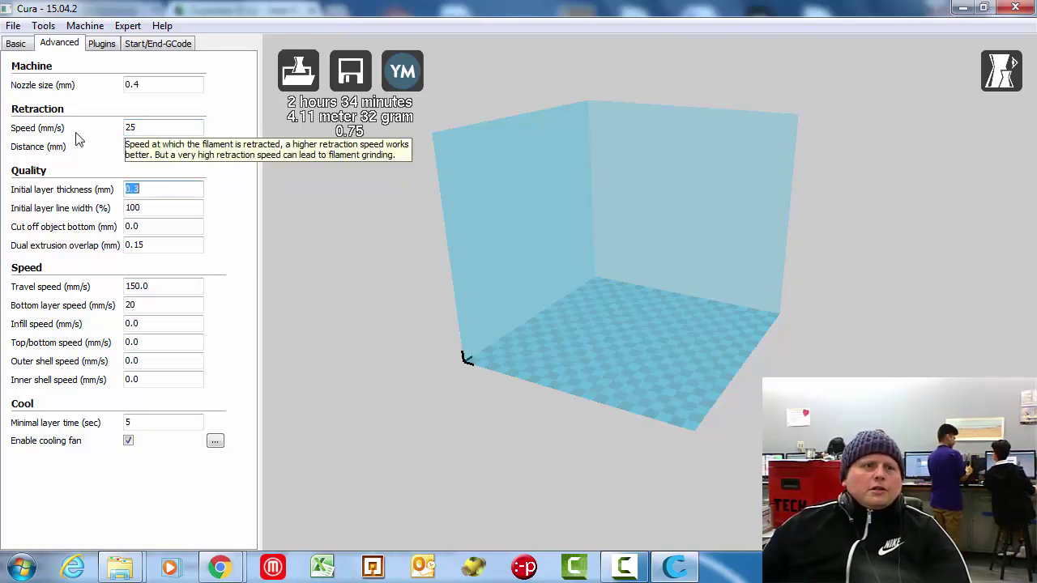
type("2")
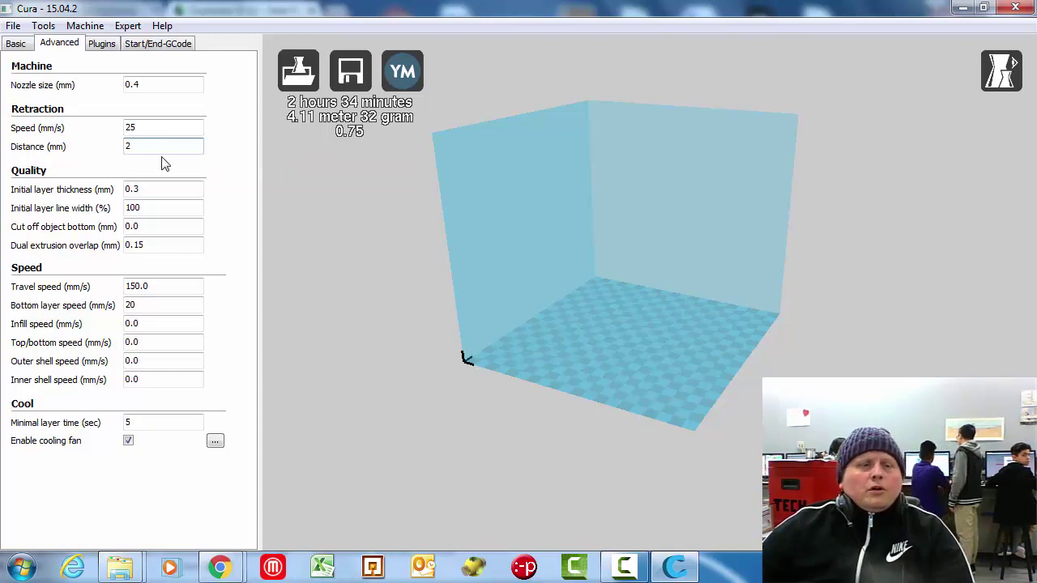
Step: Recheck the retraction speed and set the retraction distance to 2 mm
left_click(145, 130)
double_click(145, 130)
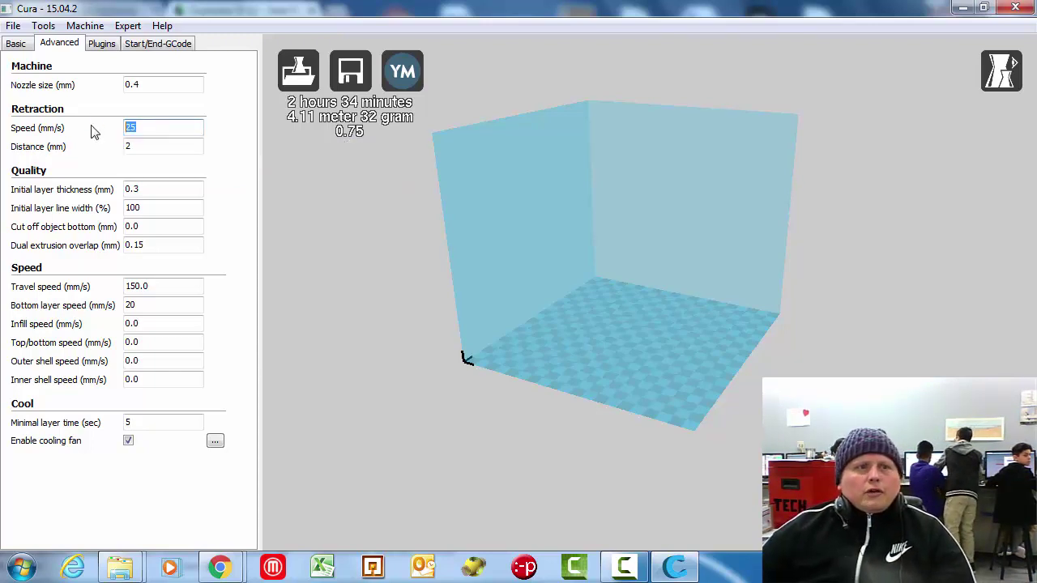
left_click(153, 147)
left_click(159, 152)
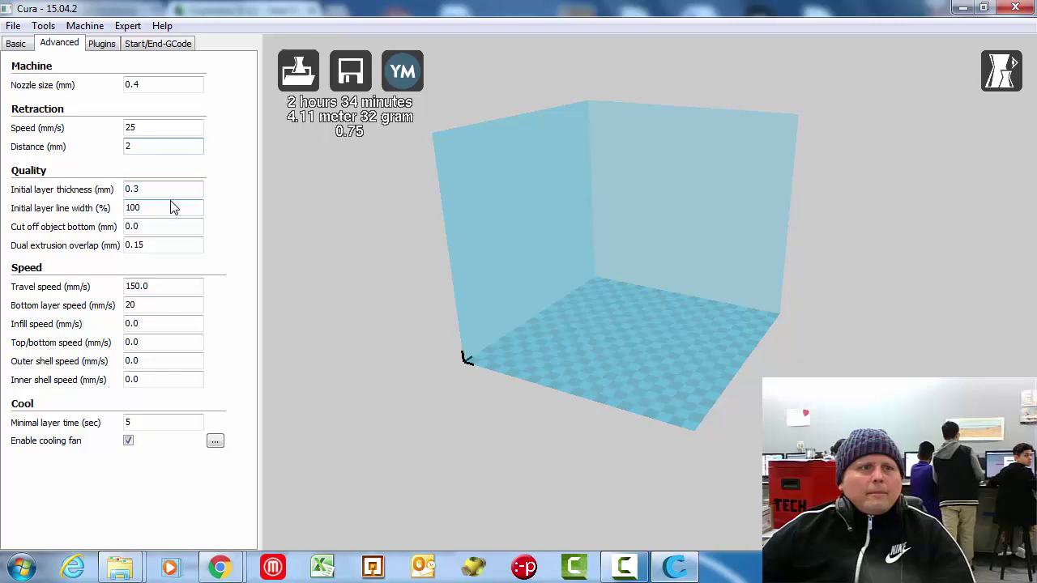
Step: Change the initial layer line width from 100% to 125%, keeping initial layer thickness at 0.3 mm
left_click(167, 189)
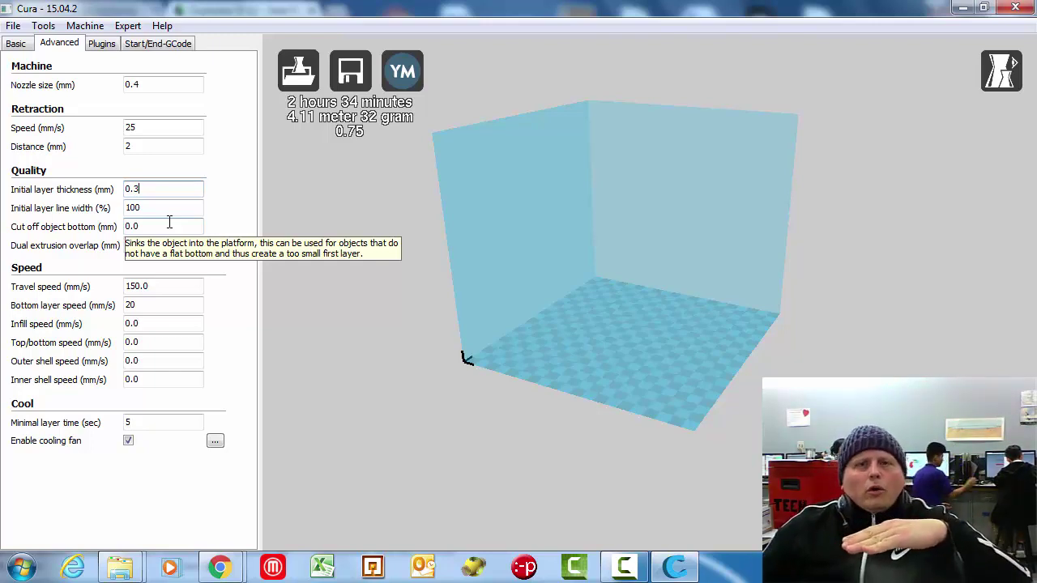
left_click(624, 567)
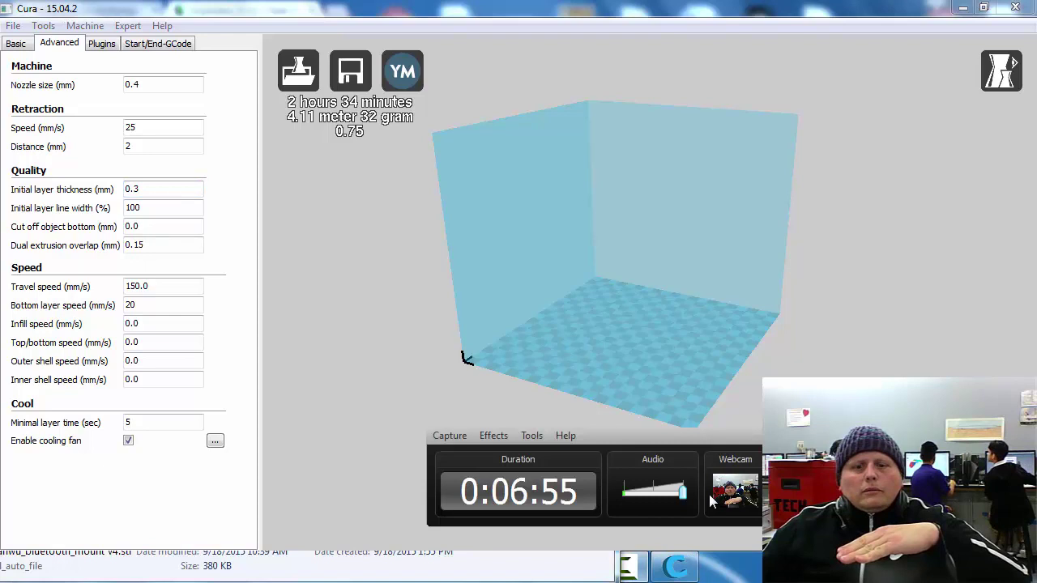
key("alt+Tab")
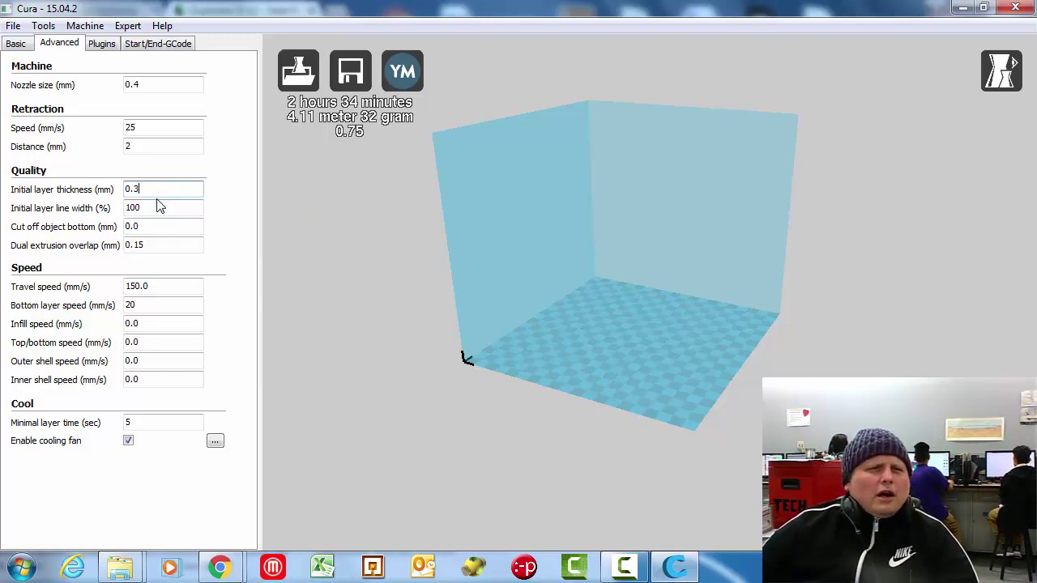
left_click_drag(141, 189, 135, 189)
left_click(16, 44)
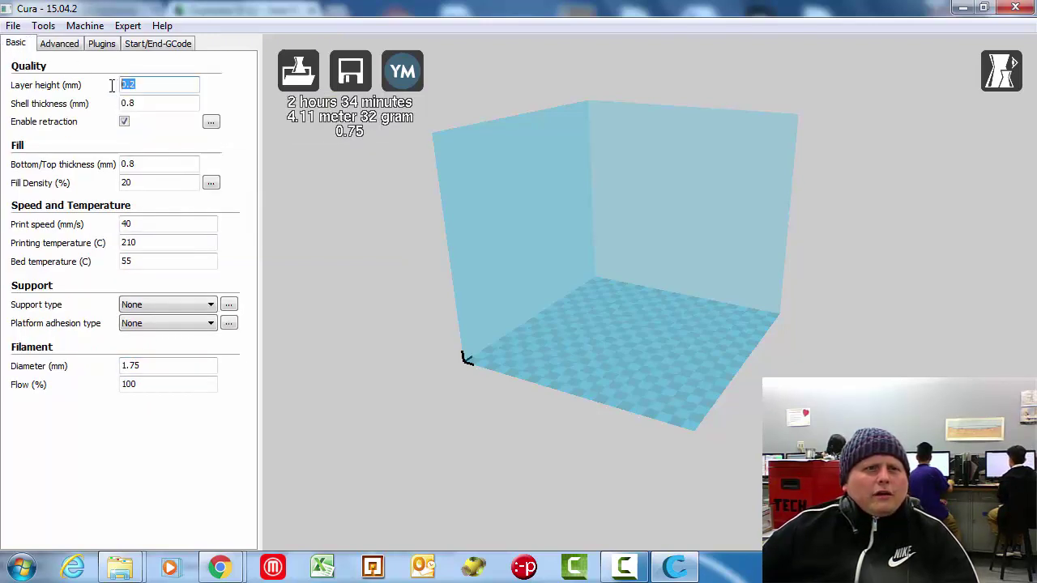
left_click(58, 43)
left_click_drag(142, 191, 108, 183)
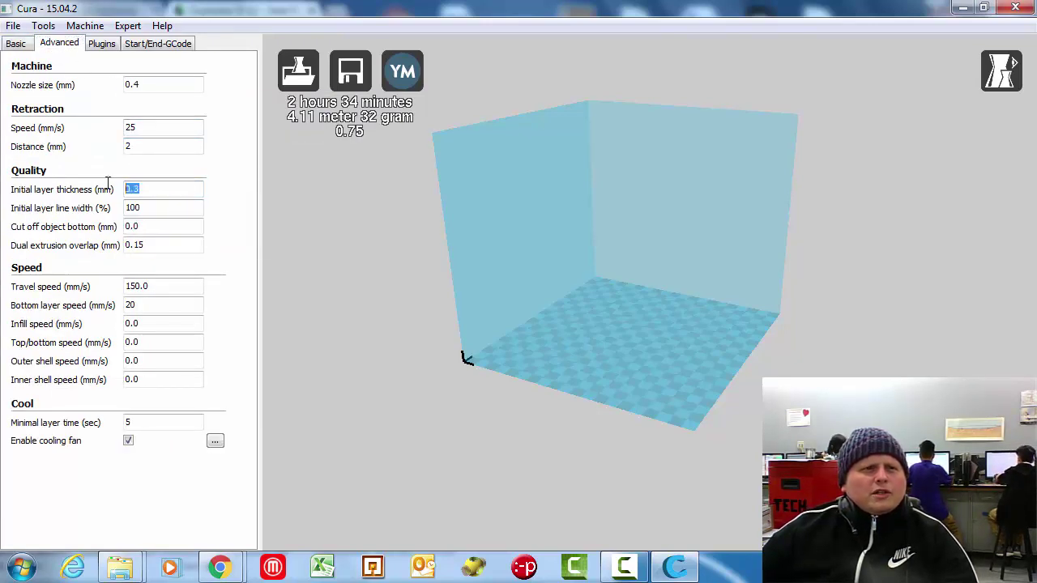
key("Tab")
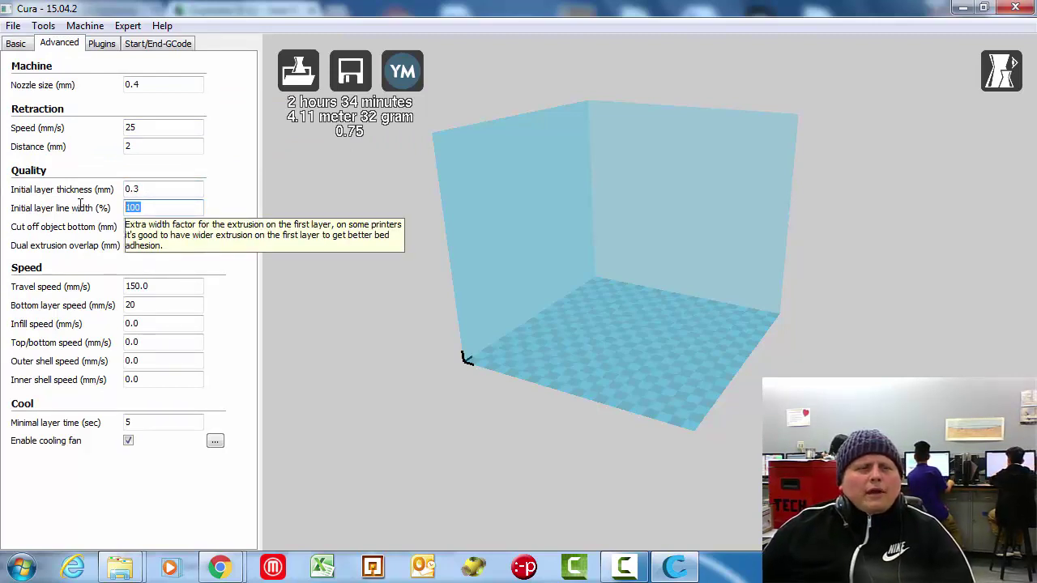
type("125")
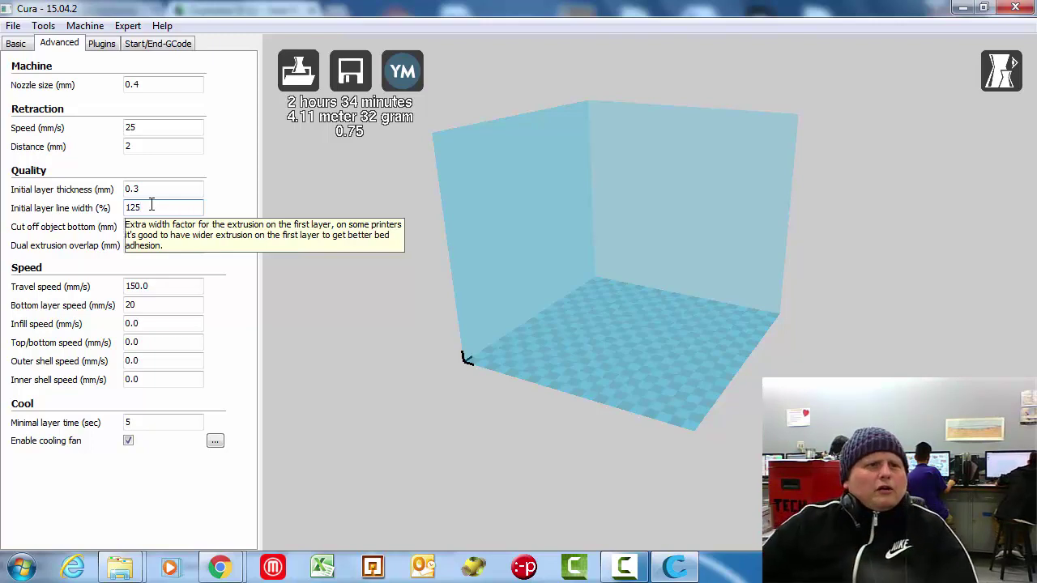
left_click(160, 227)
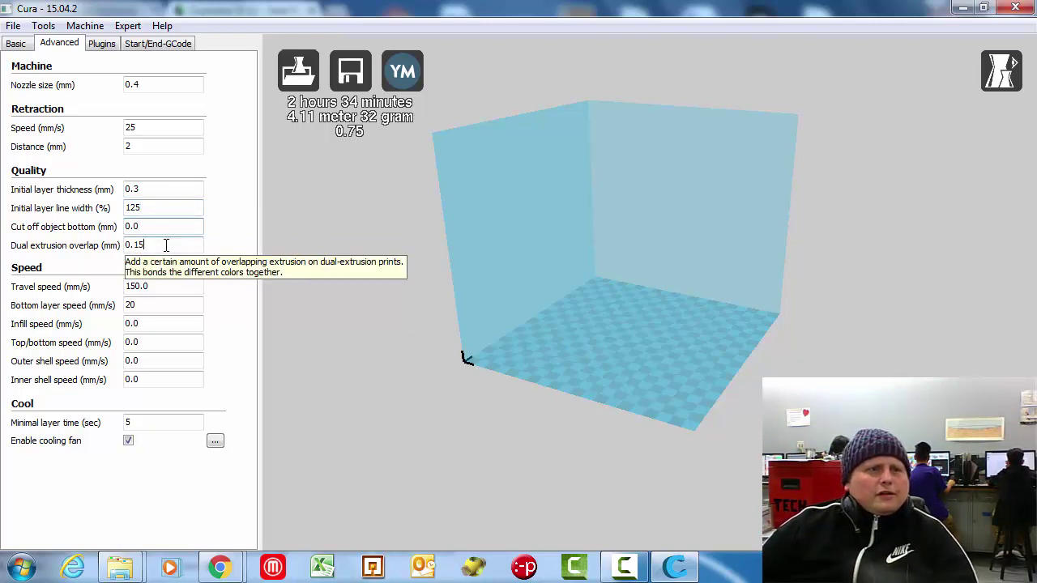
left_click(167, 243)
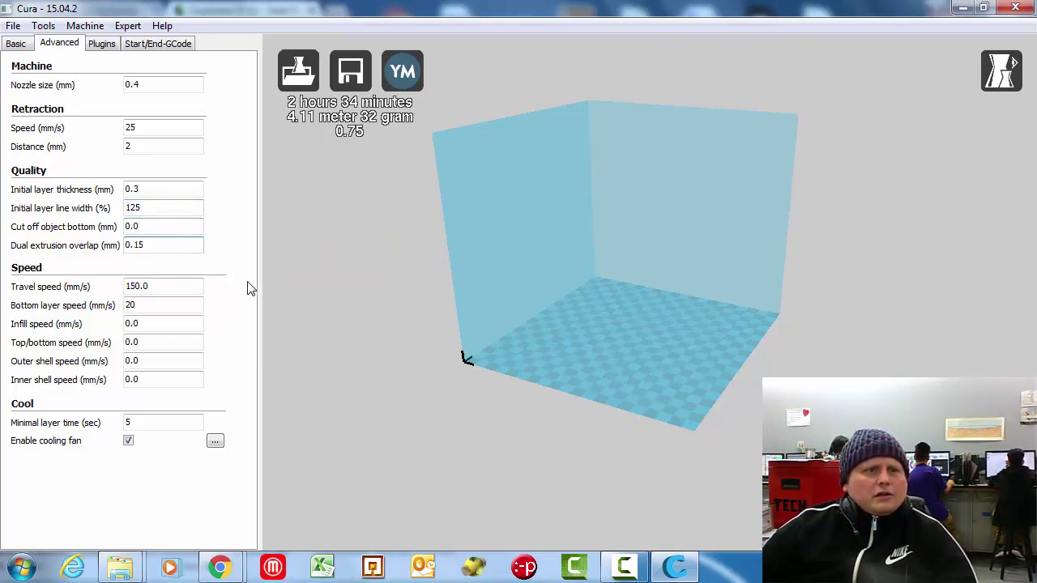
Step: Replace travel speed 150.0 with 90 mm/s and start replacing bottom layer speed 20 with 10
left_click(164, 289)
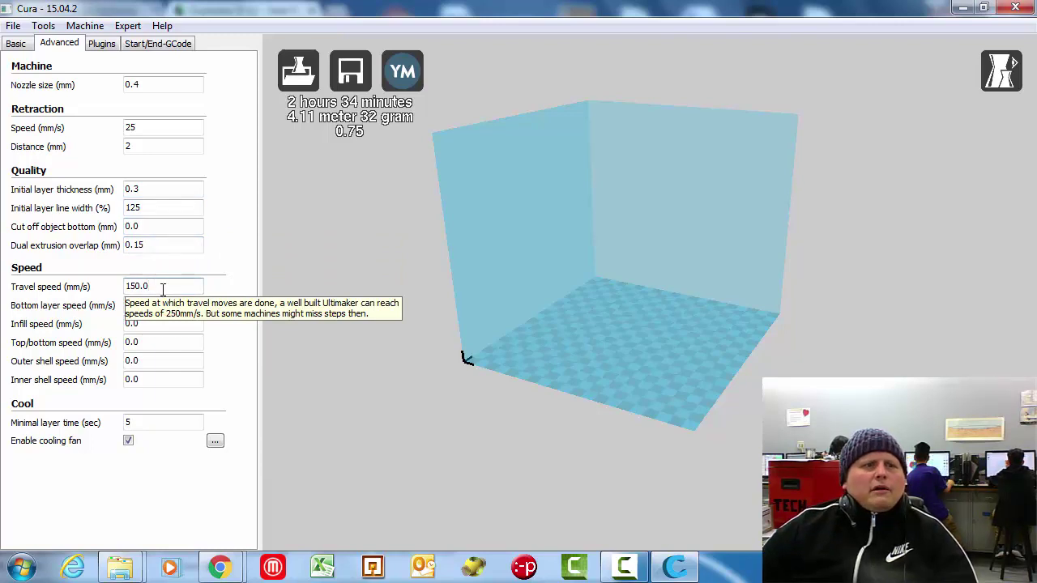
double_click(163, 290)
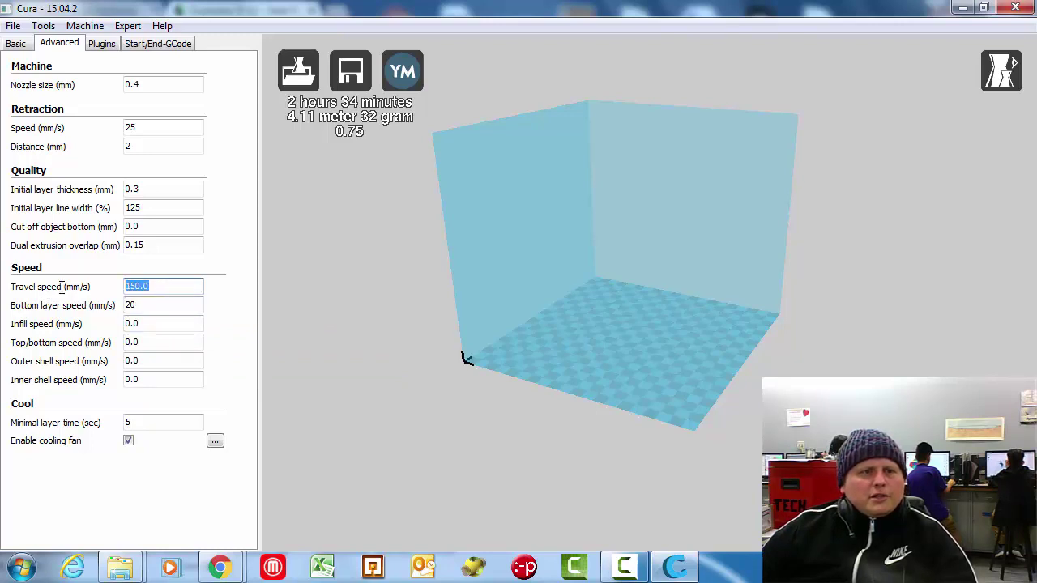
type("90")
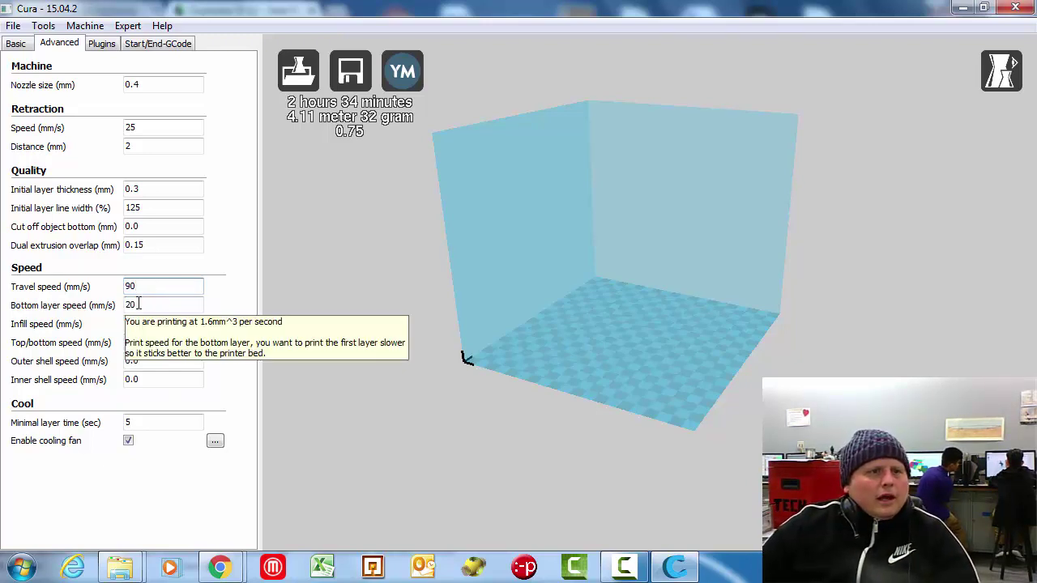
left_click_drag(140, 304, 120, 305)
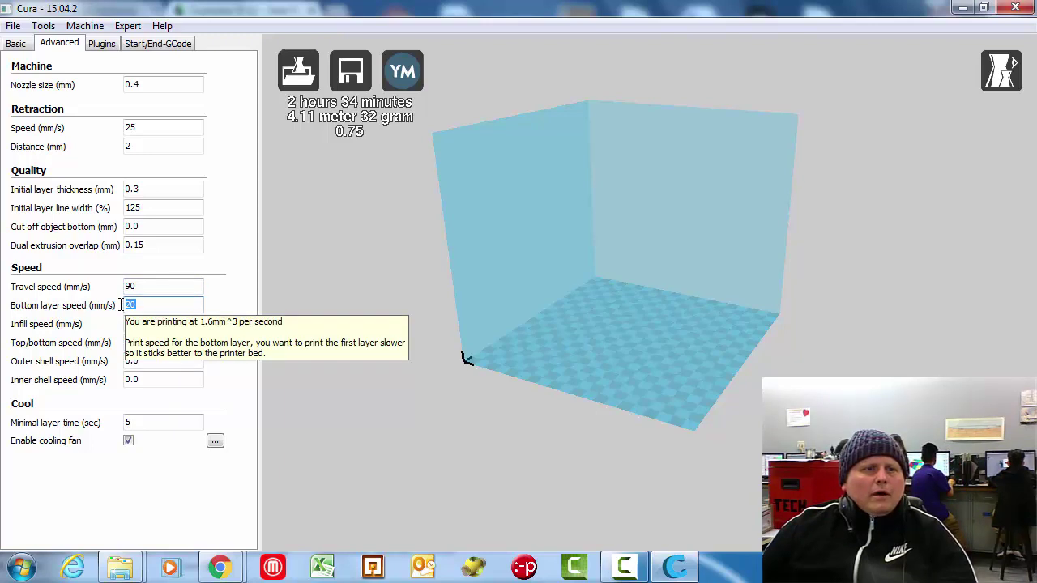
type("15")
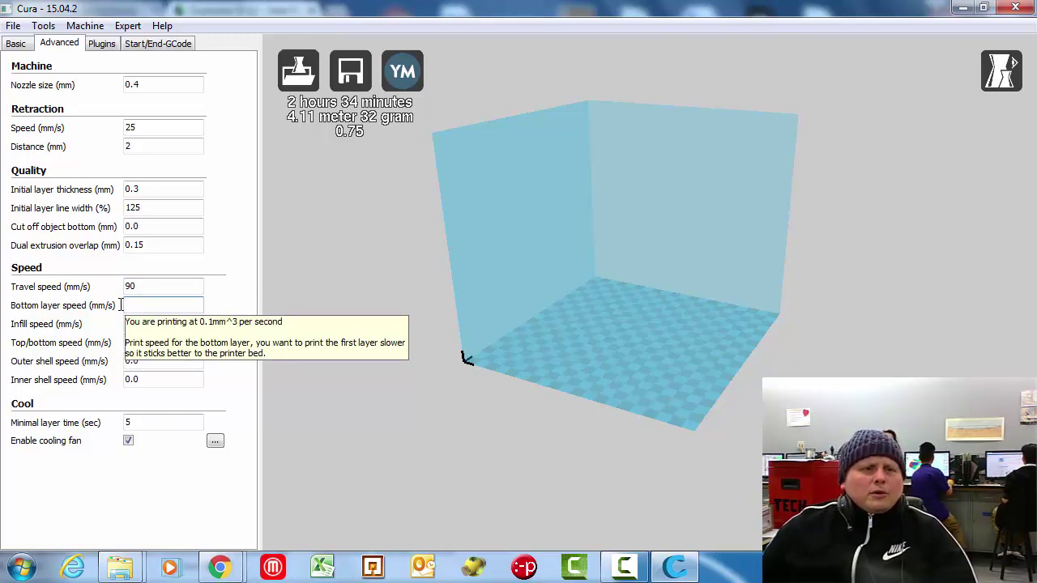
type("10")
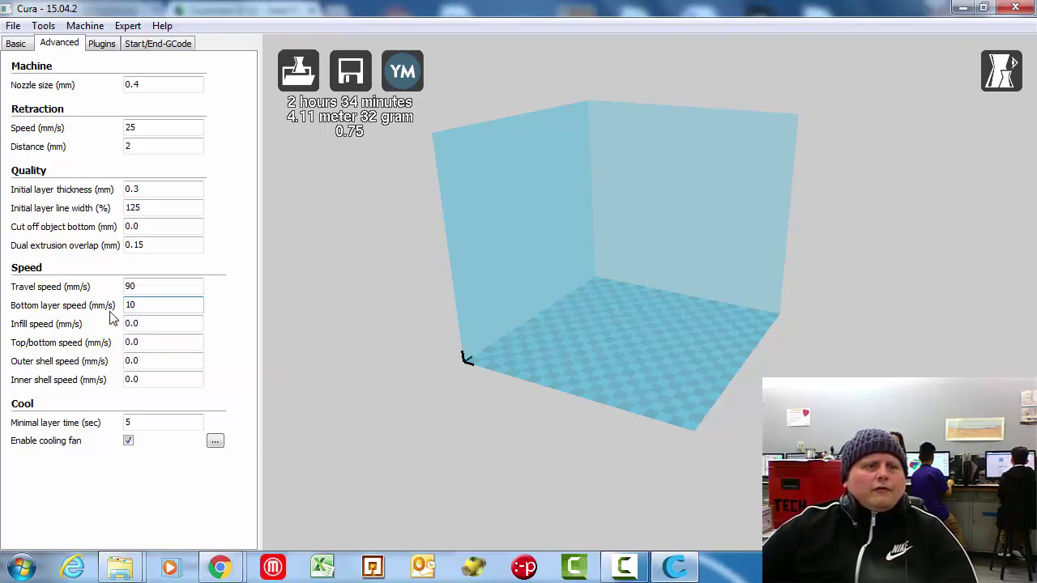
Step: Enter 20 mm/s as the outer shell speed in the Advanced settings, keeping bottom layer speed at 10
left_click(15, 43)
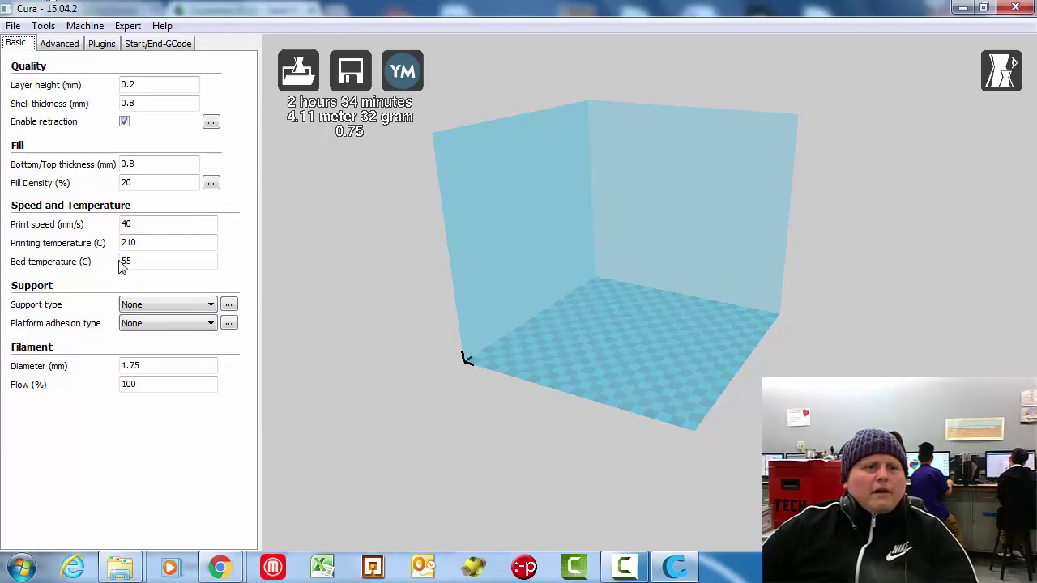
left_click(59, 43)
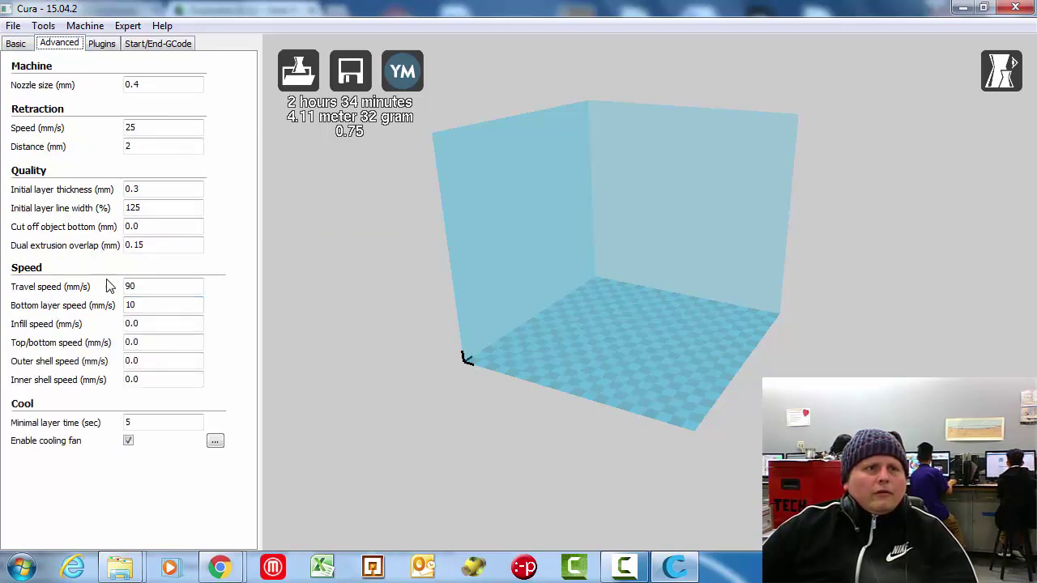
double_click(128, 308)
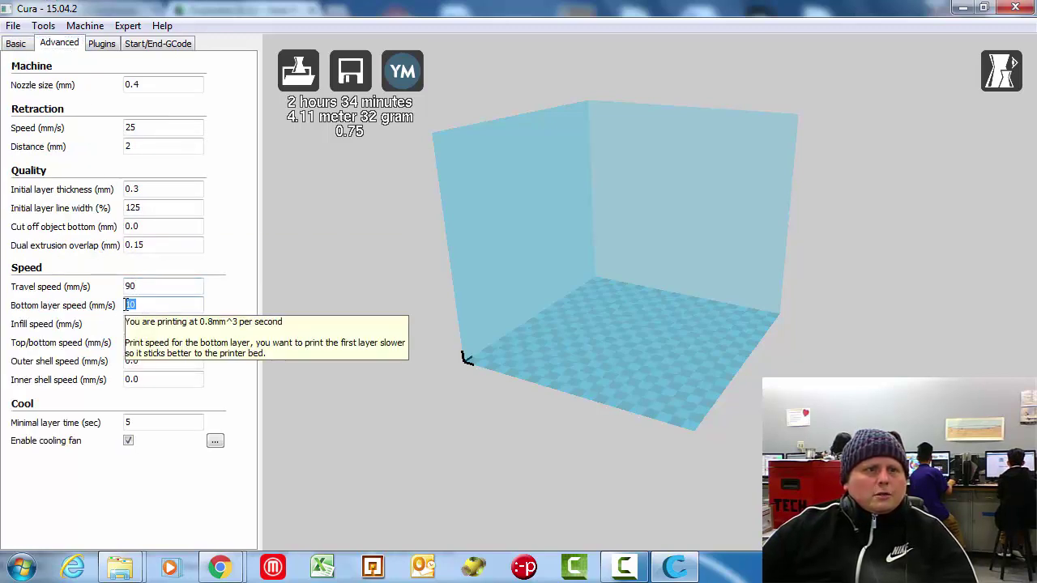
left_click(152, 361)
left_click(162, 325)
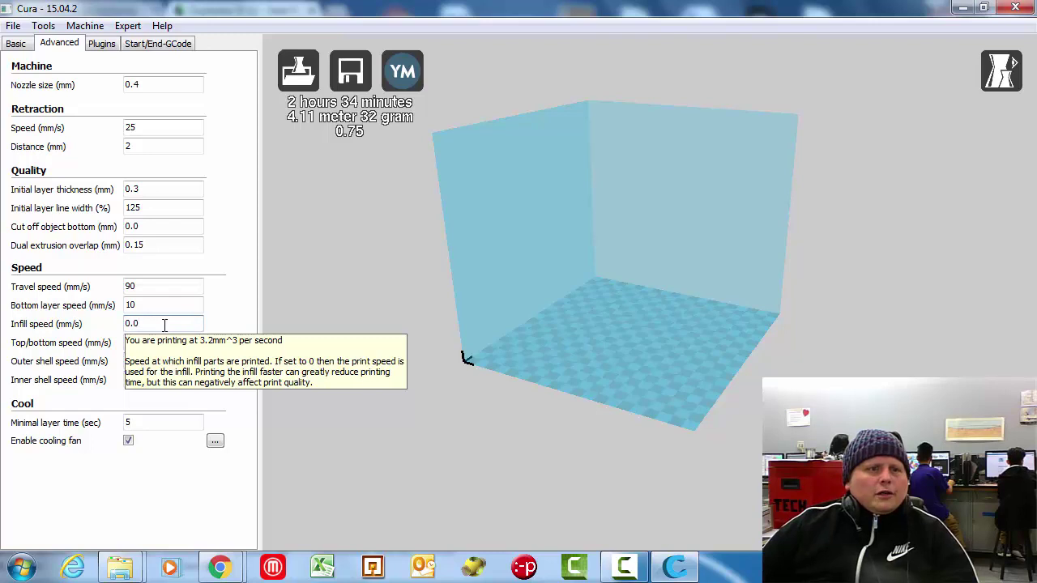
left_click_drag(164, 325, 117, 325)
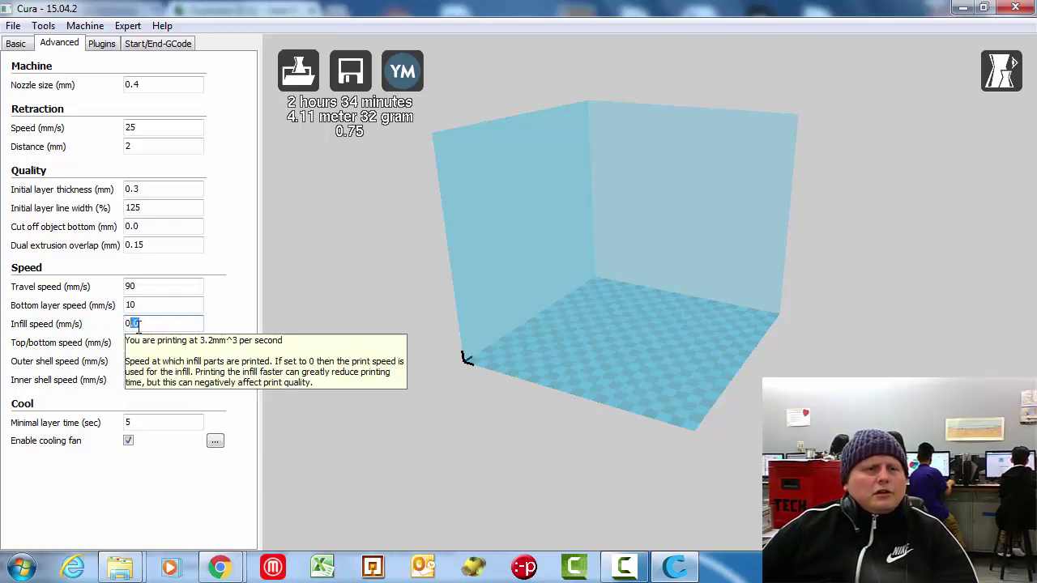
left_click(146, 342)
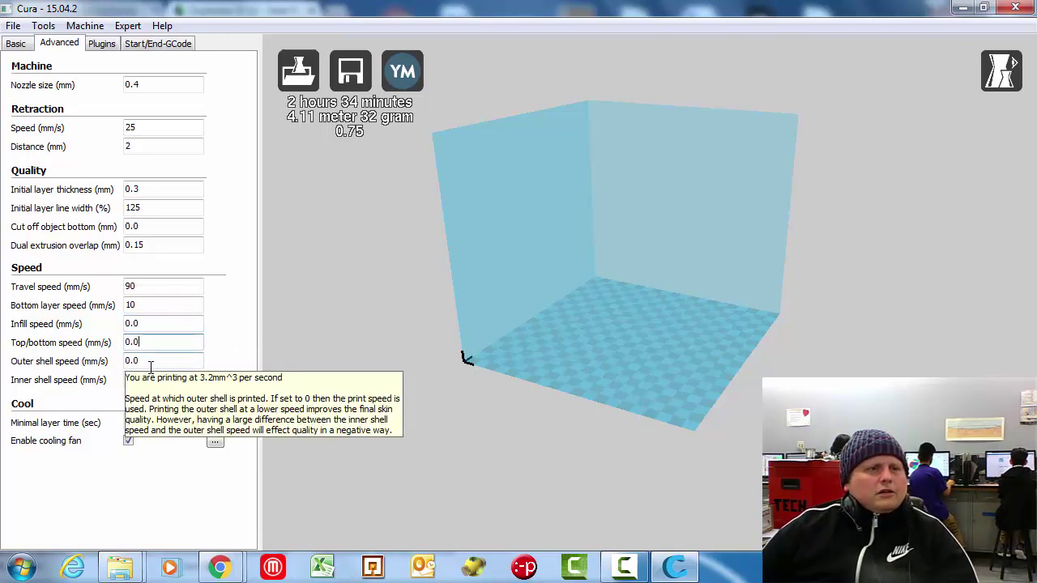
left_click_drag(152, 364, 71, 360)
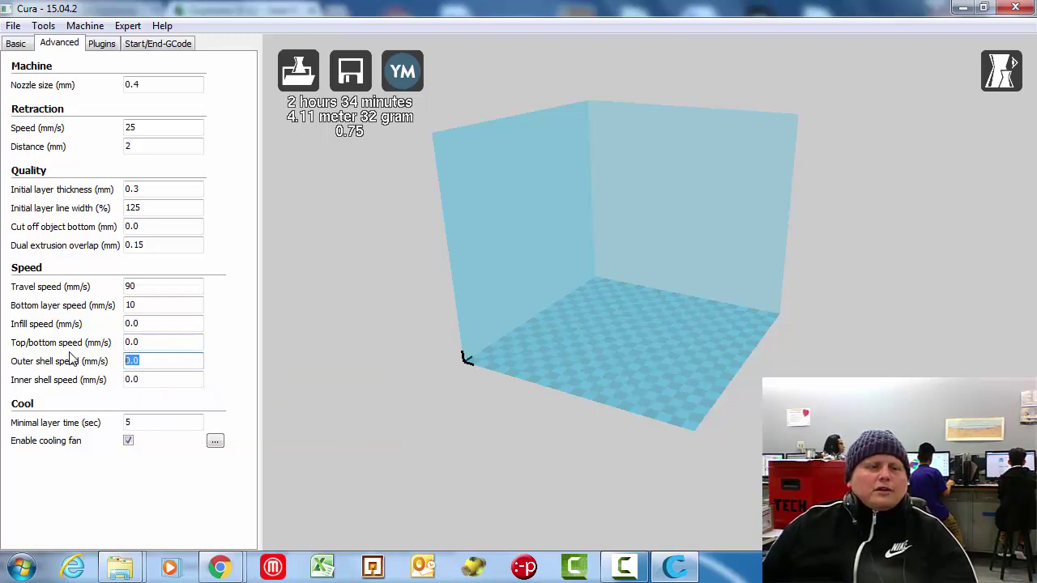
type("20")
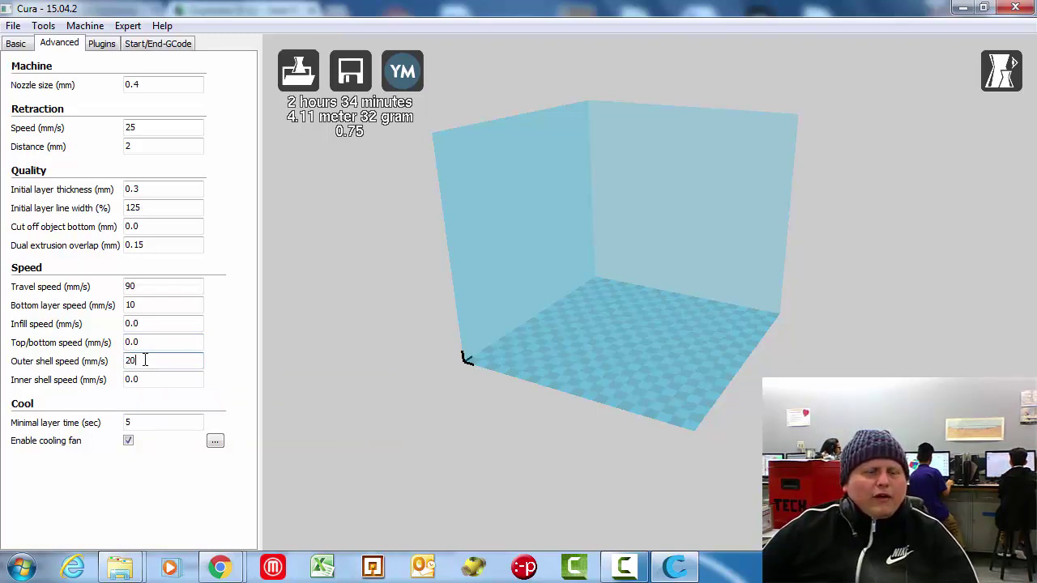
left_click(16, 44)
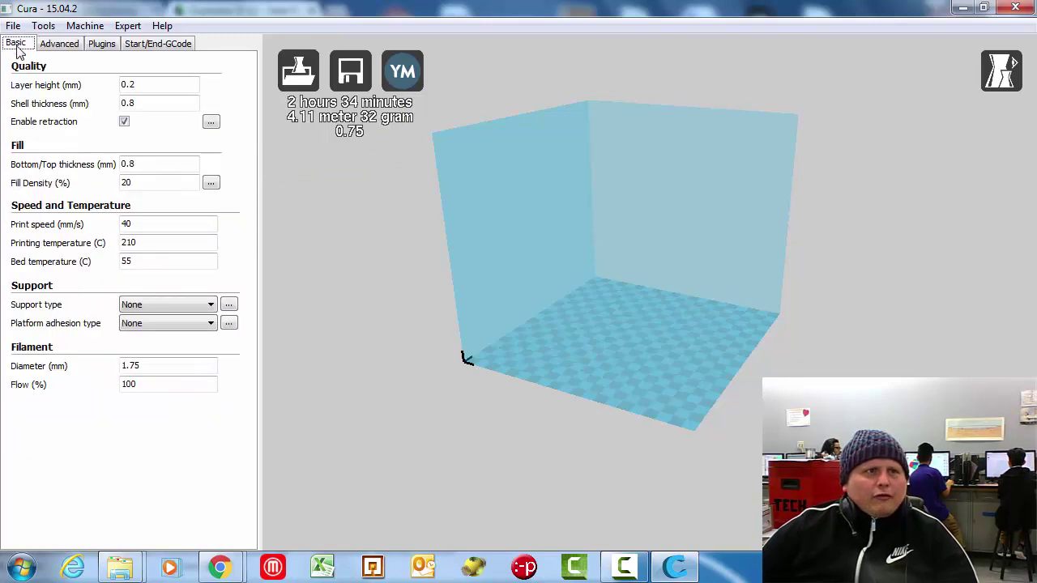
left_click(59, 43)
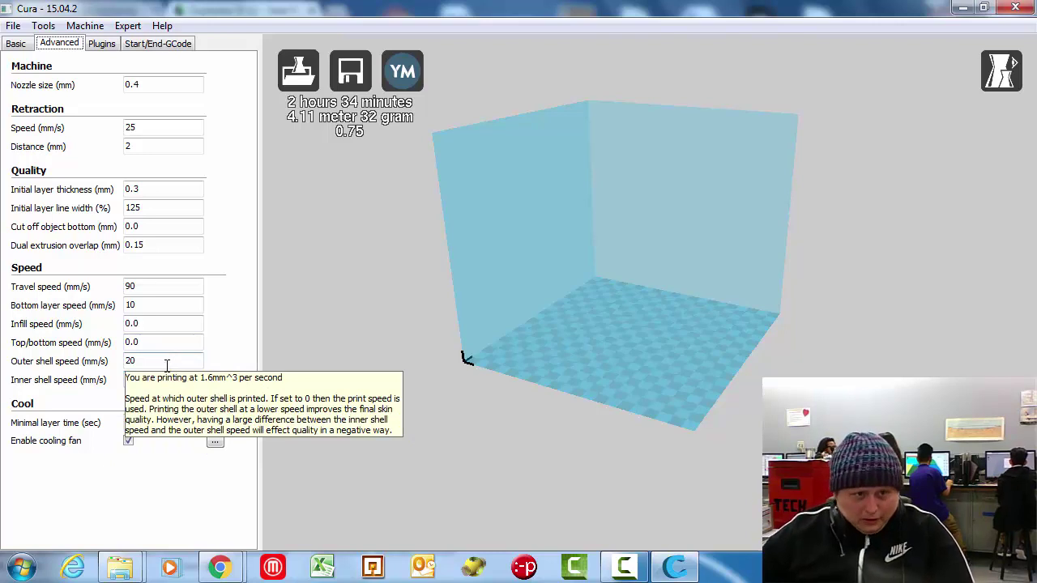
Step: On the Basic settings, check the 40 mm/s print speed and inspect the layer height value
left_click(23, 45)
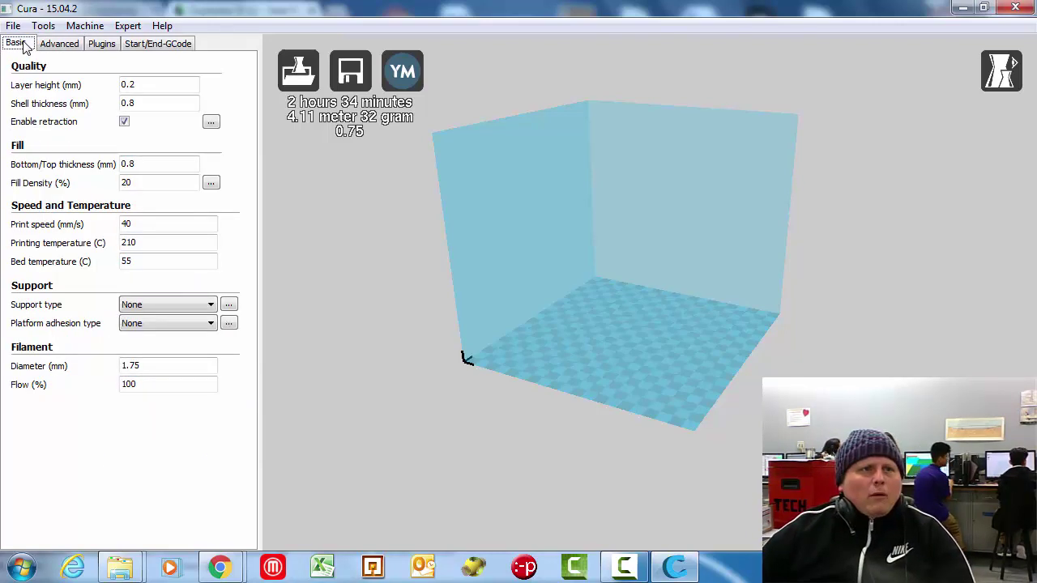
left_click(146, 225)
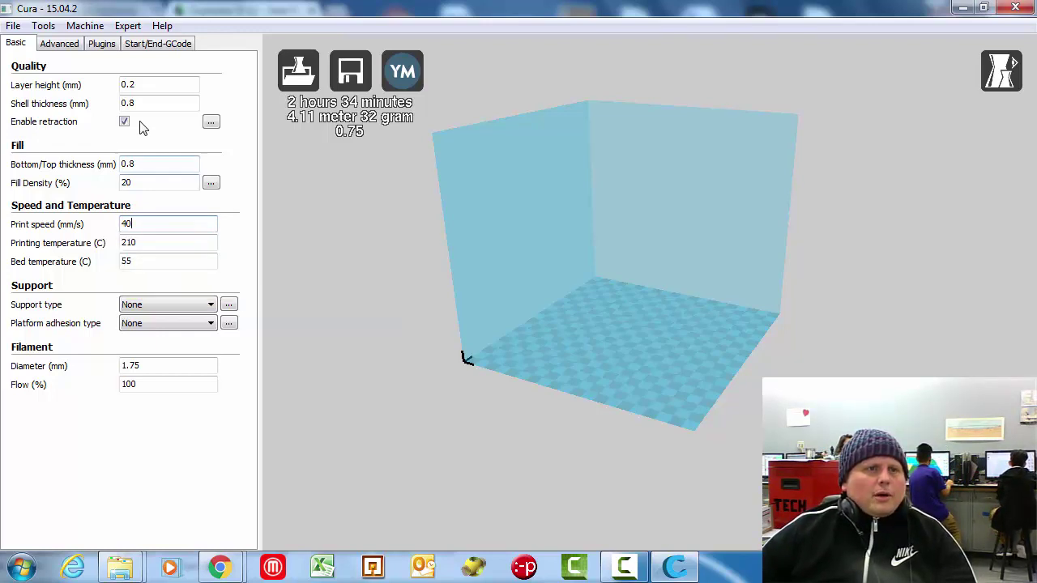
left_click(150, 85)
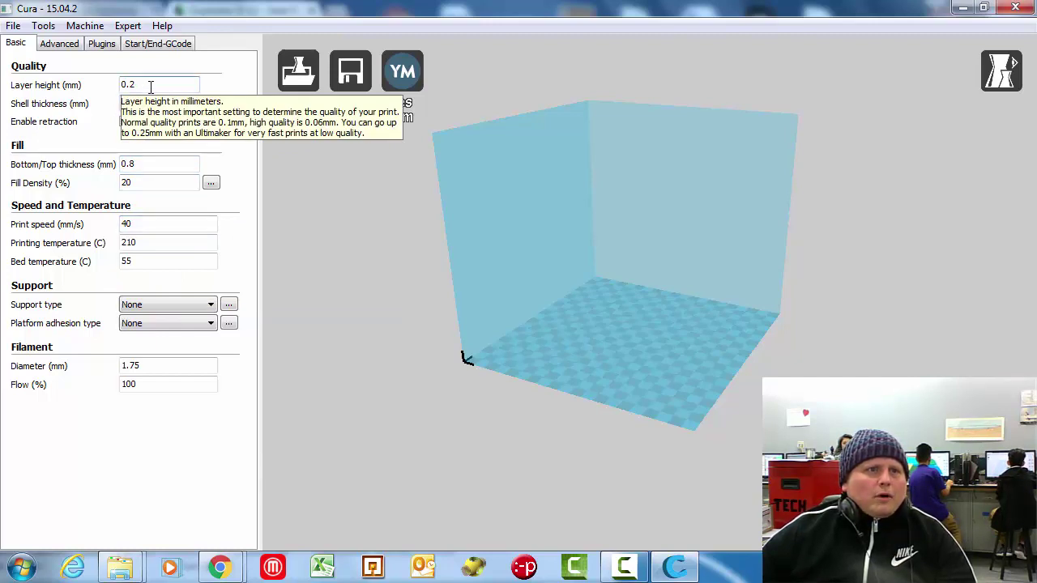
left_click_drag(151, 86, 124, 85)
left_click(128, 85)
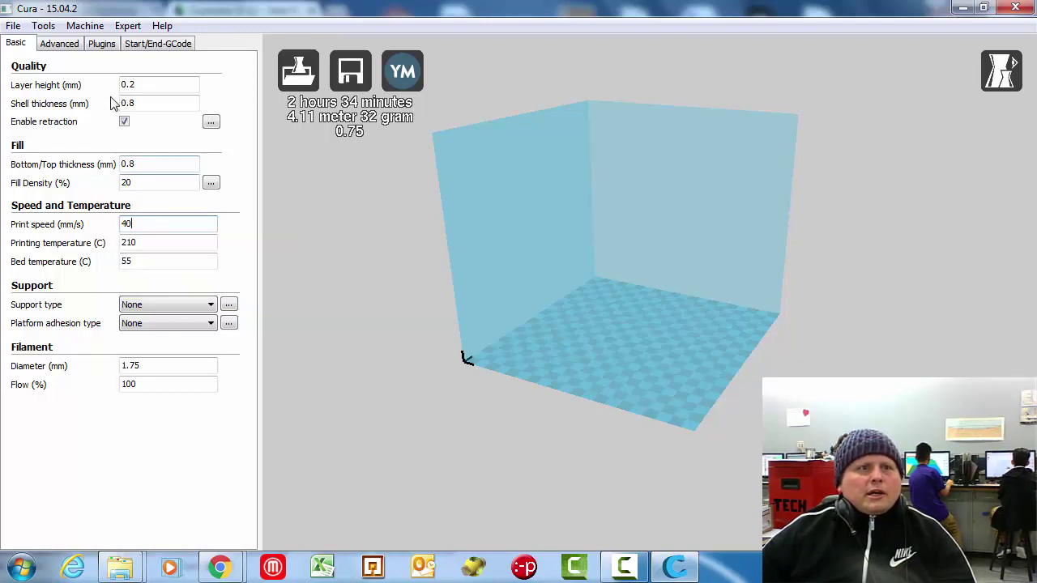
Step: Set the minimal layer time to 15 seconds in the Advanced settings
left_click(58, 44)
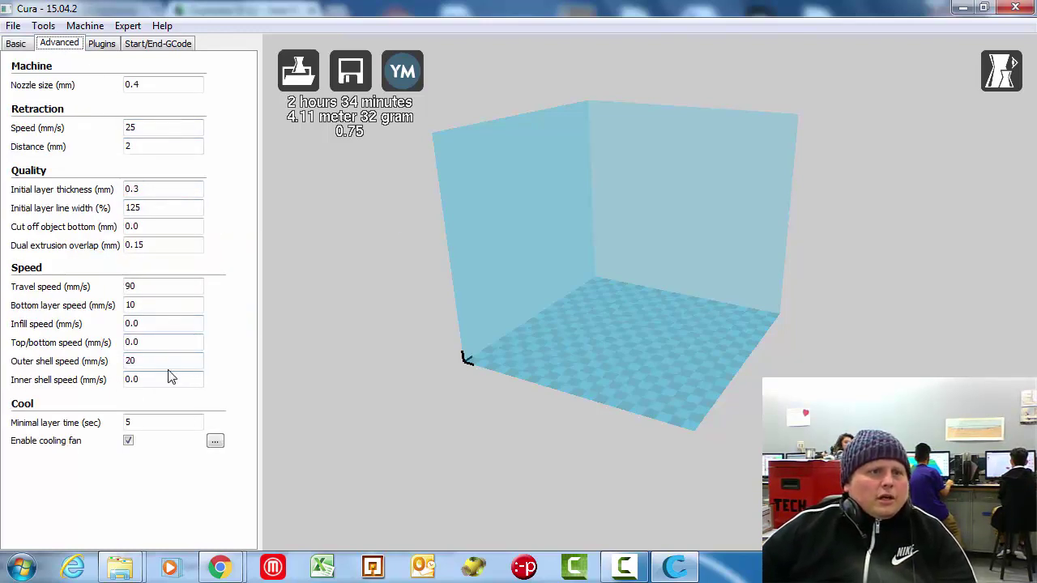
left_click(149, 424)
left_click_drag(149, 425, 100, 427)
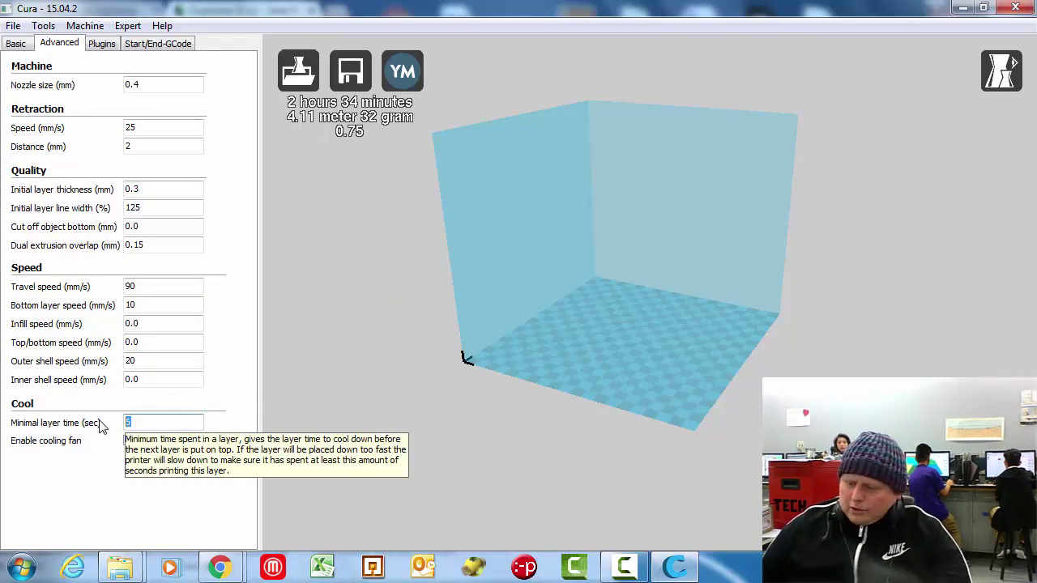
type("15")
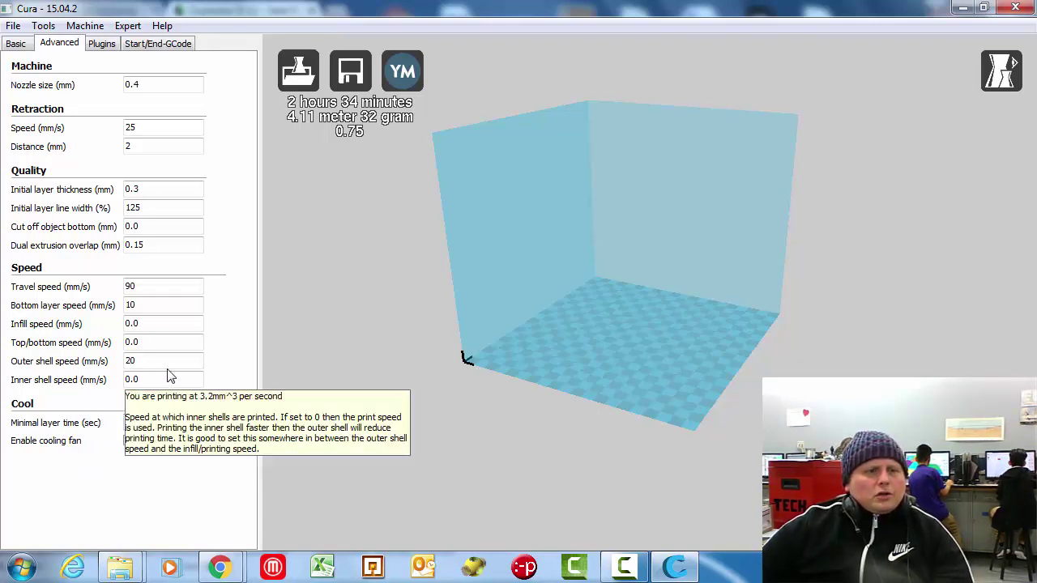
Step: Look through the other settings pages, ending back on the Advanced settings
left_click(104, 47)
left_click(77, 47)
left_click(15, 46)
left_click(69, 47)
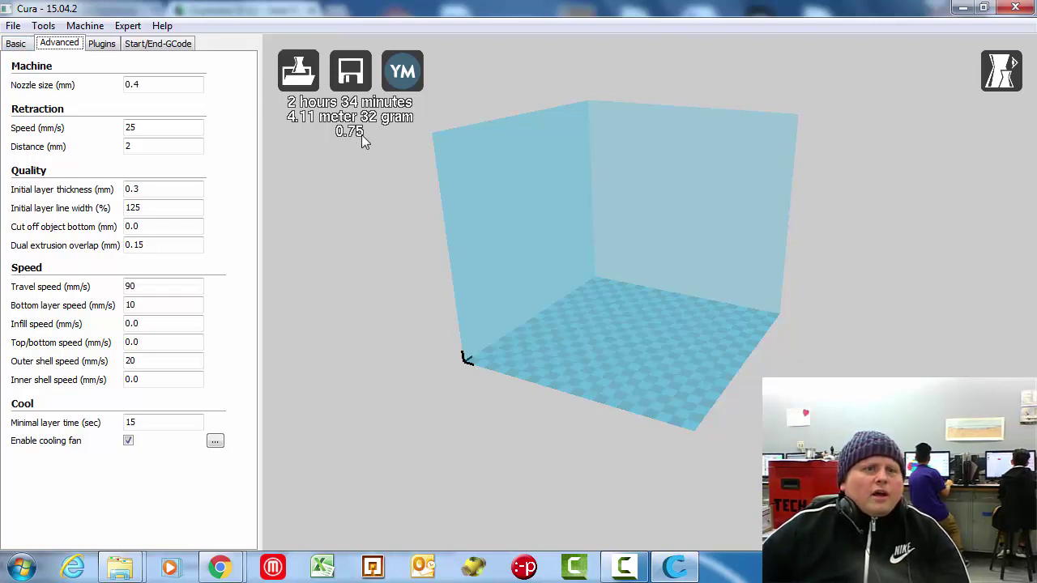
Step: Load sanwu_bluetooth_mount v4.stl from the File menu's recent model files
left_click(13, 26)
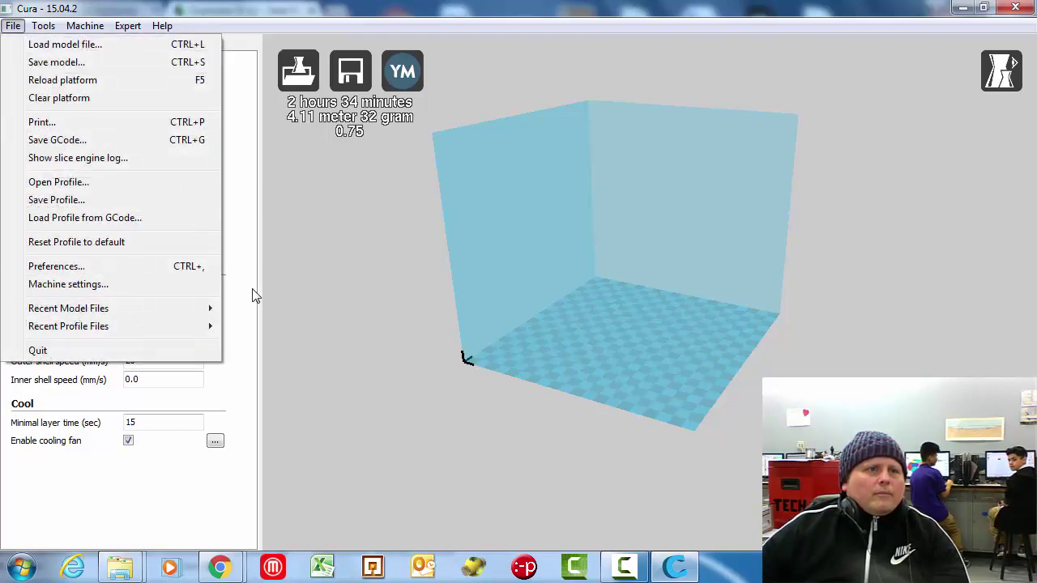
mouse_move(115, 313)
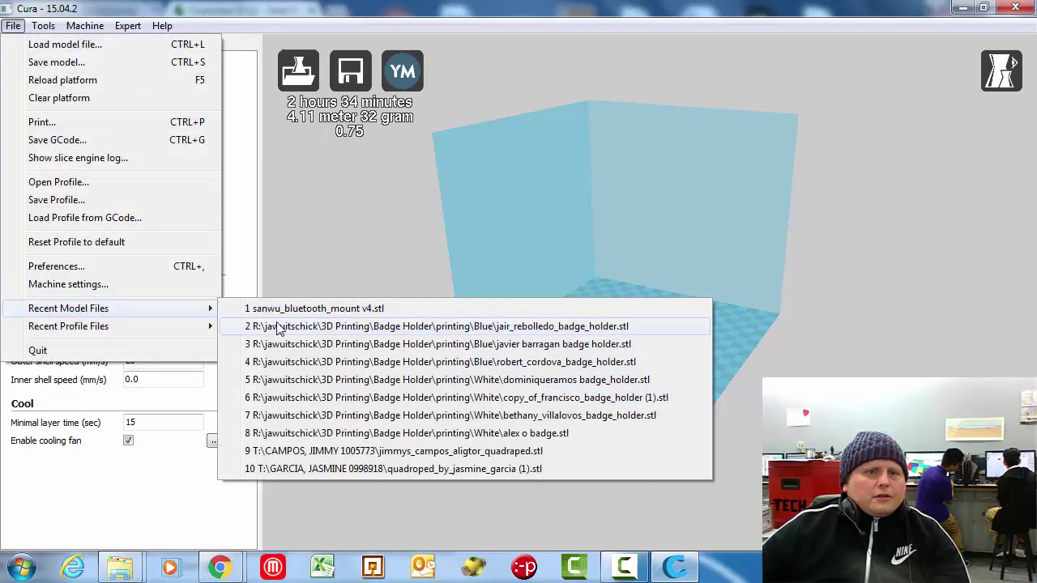
left_click(341, 314)
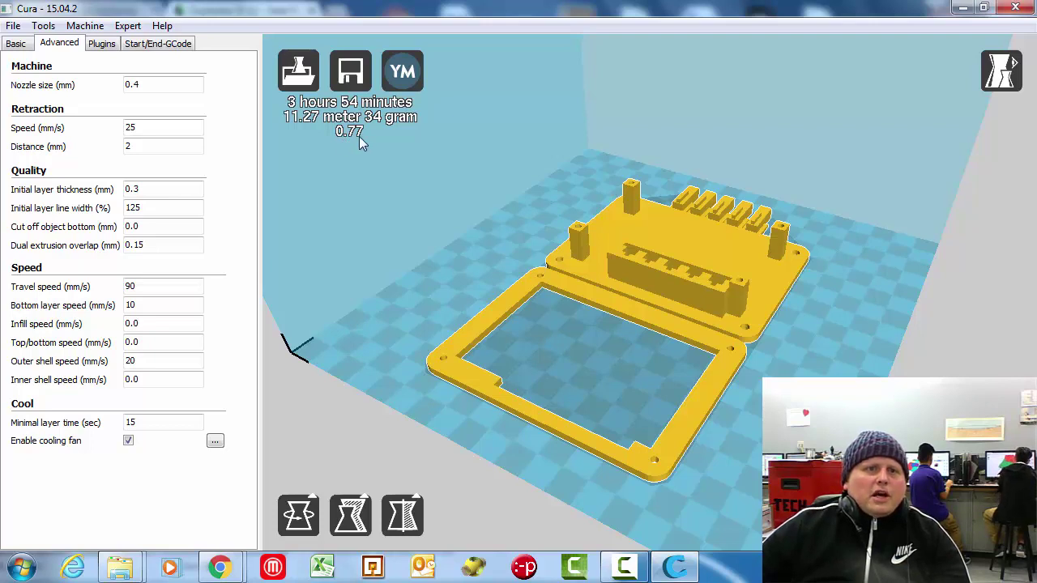
Step: In Preferences, set the filament cost to 22.98 per kg
left_click(13, 26)
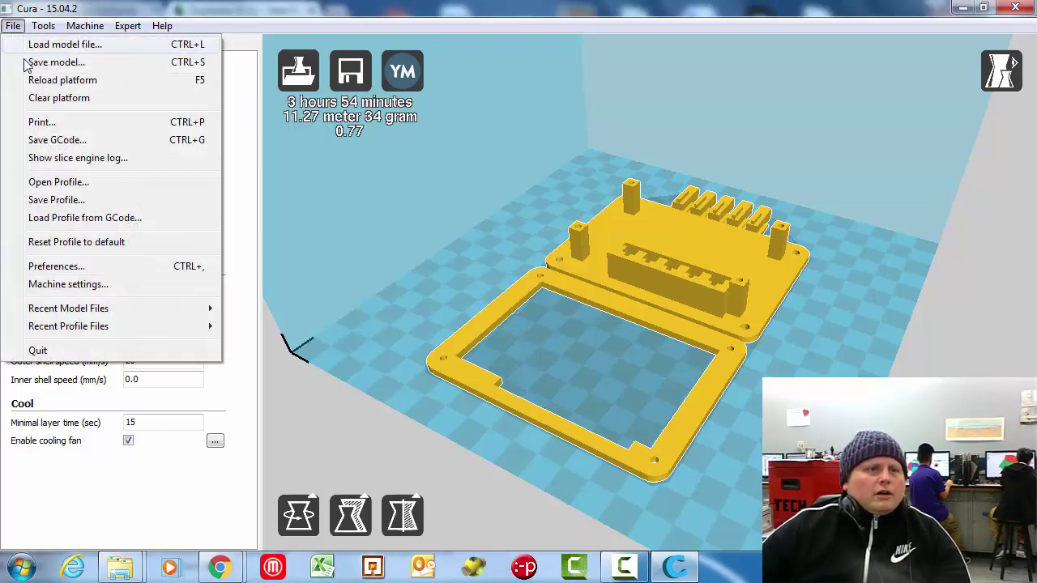
left_click(57, 267)
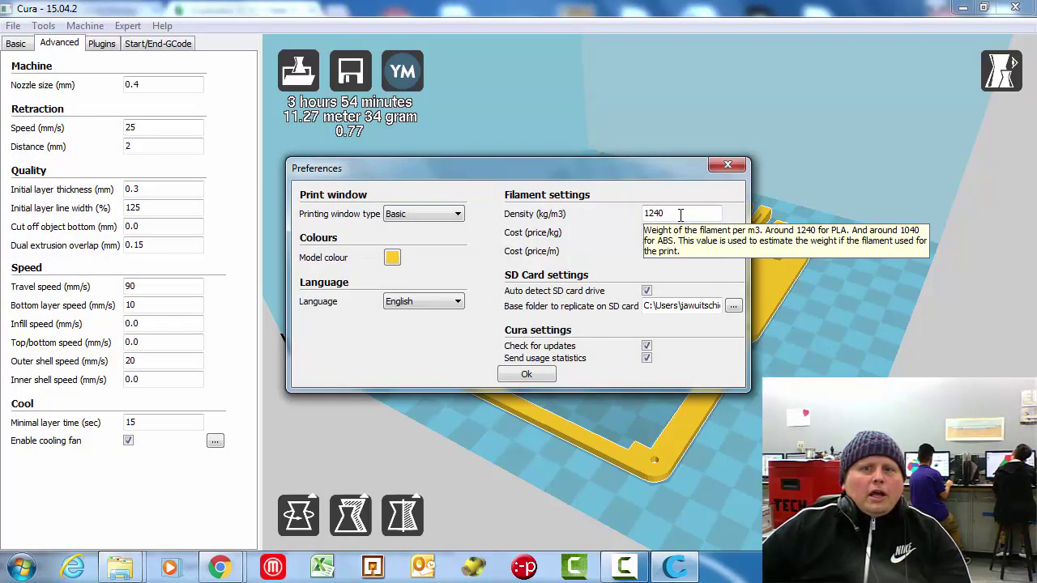
left_click_drag(681, 215, 634, 213)
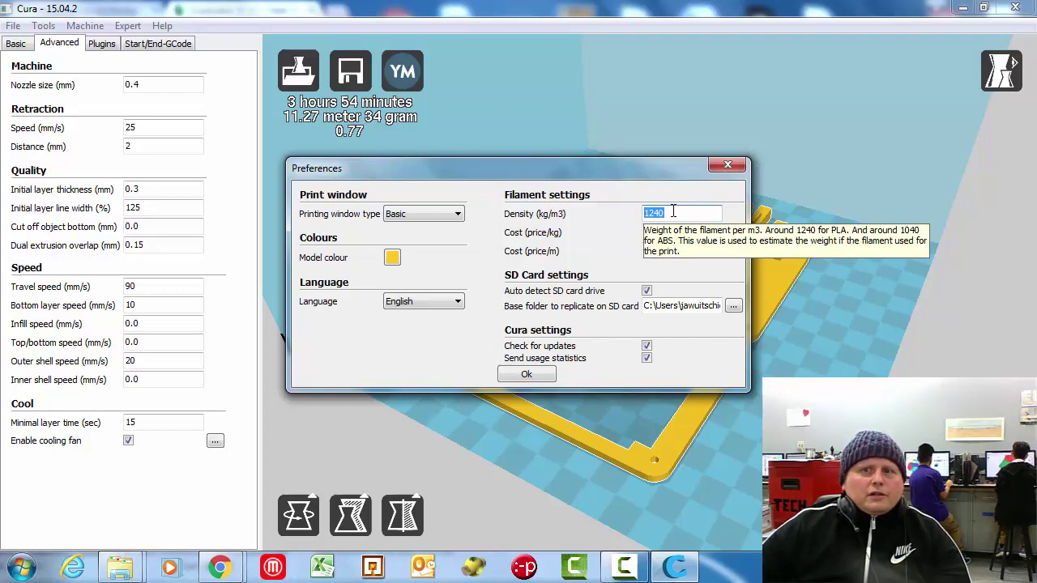
key("Tab")
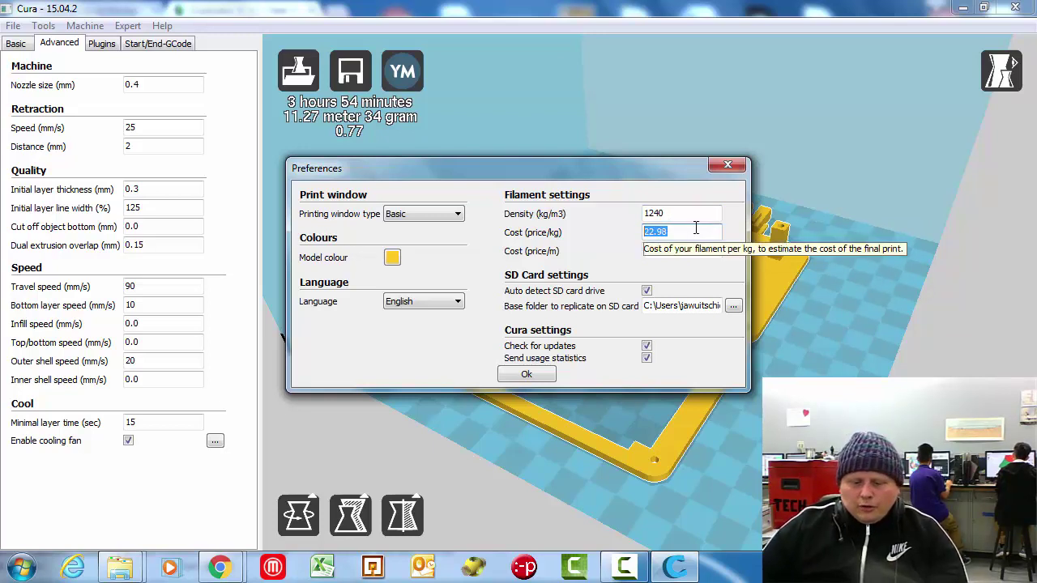
type("22.9")
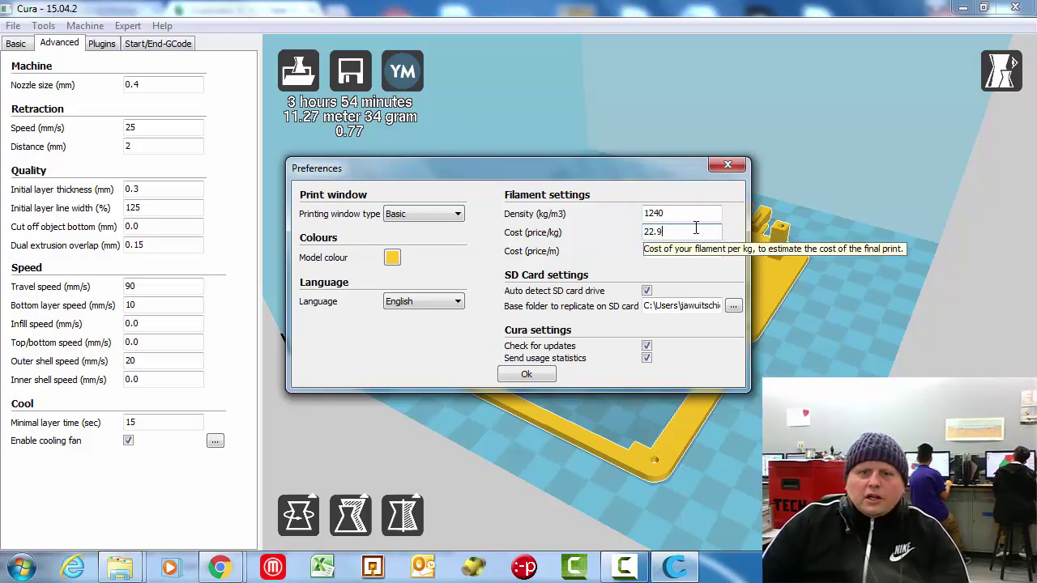
type("8")
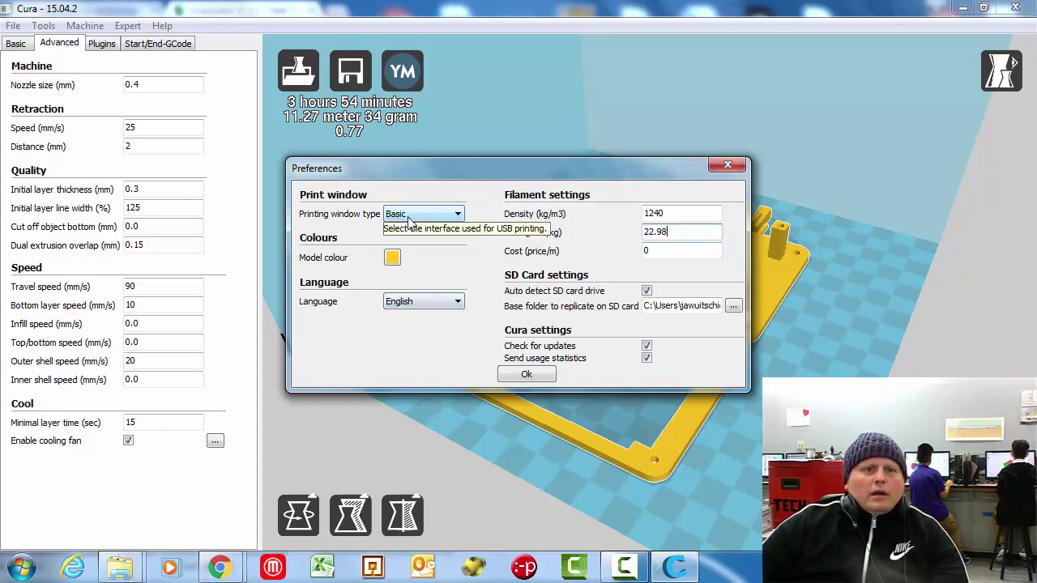
Step: Choose the Pronterface UI printing window, disable update checks, and save the preferences
left_click(433, 215)
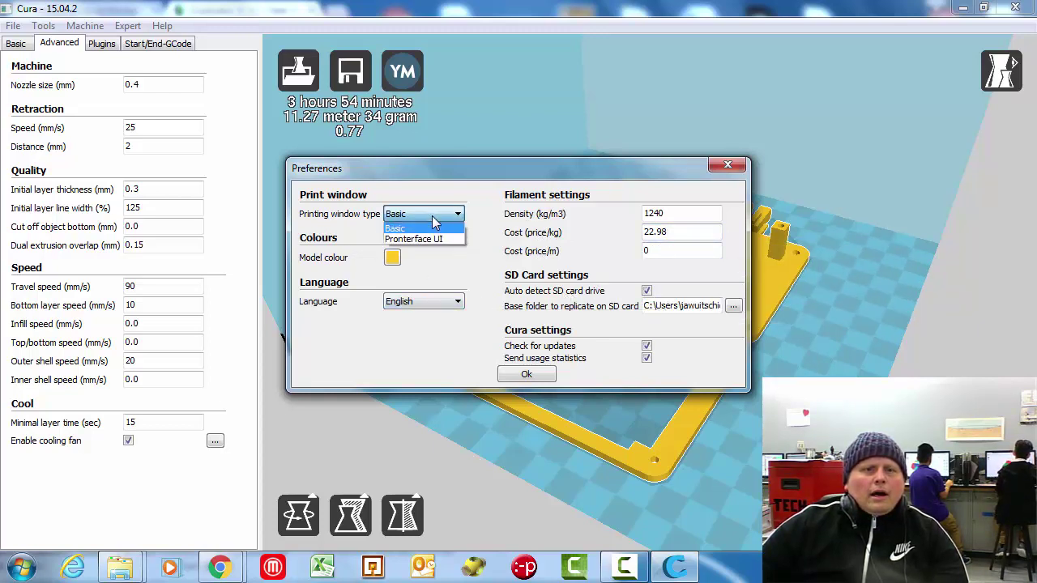
left_click(434, 223)
left_click(434, 215)
left_click(413, 239)
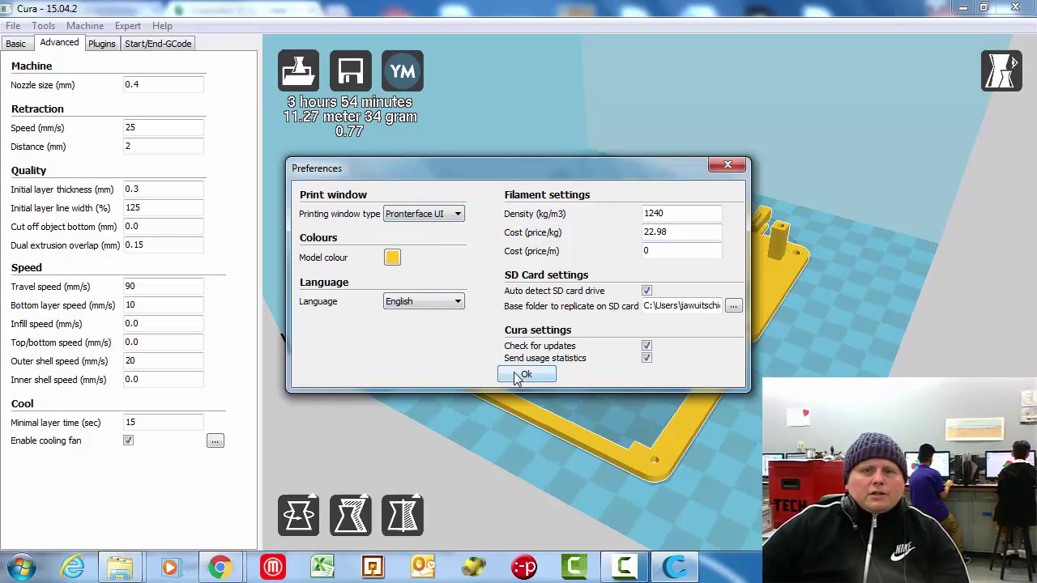
left_click(647, 346)
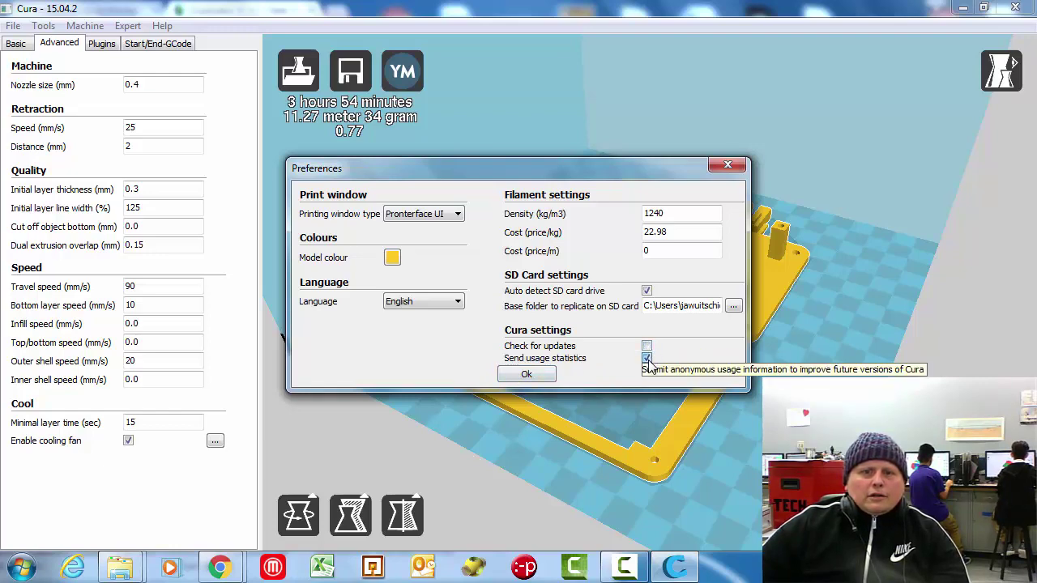
left_click(524, 376)
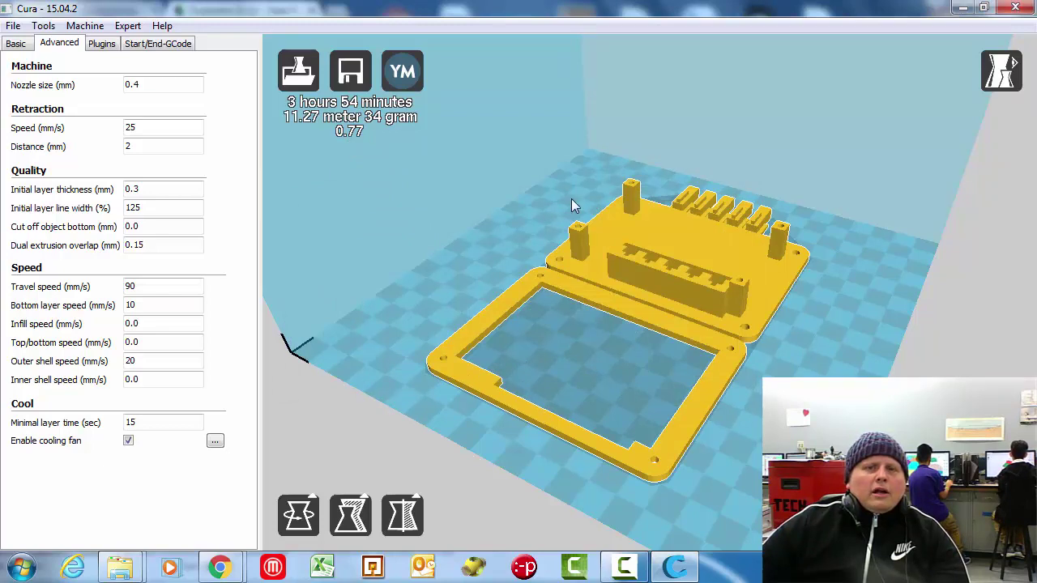
Step: Remove the bluetooth mount, load the alligator quadruped from recent files, then delete it
scroll(640, 242, "down", 5)
key("ctrl+d")
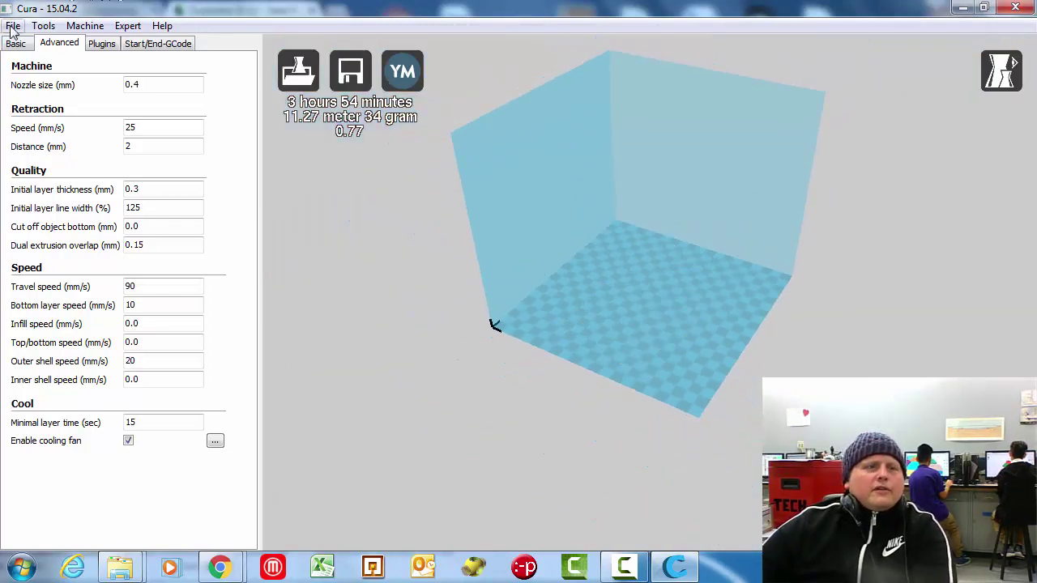
left_click(12, 27)
mouse_move(73, 312)
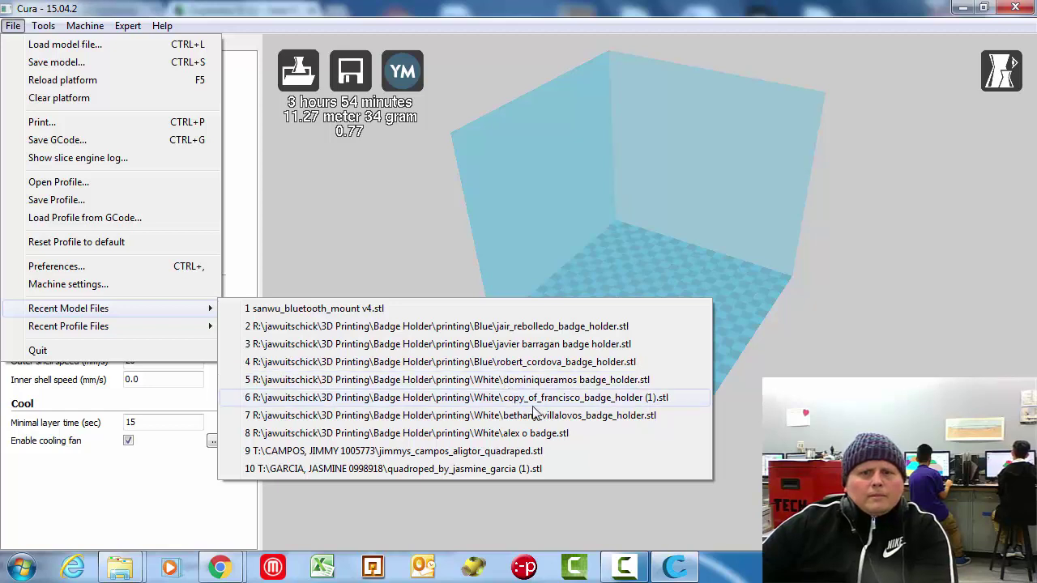
left_click(520, 459)
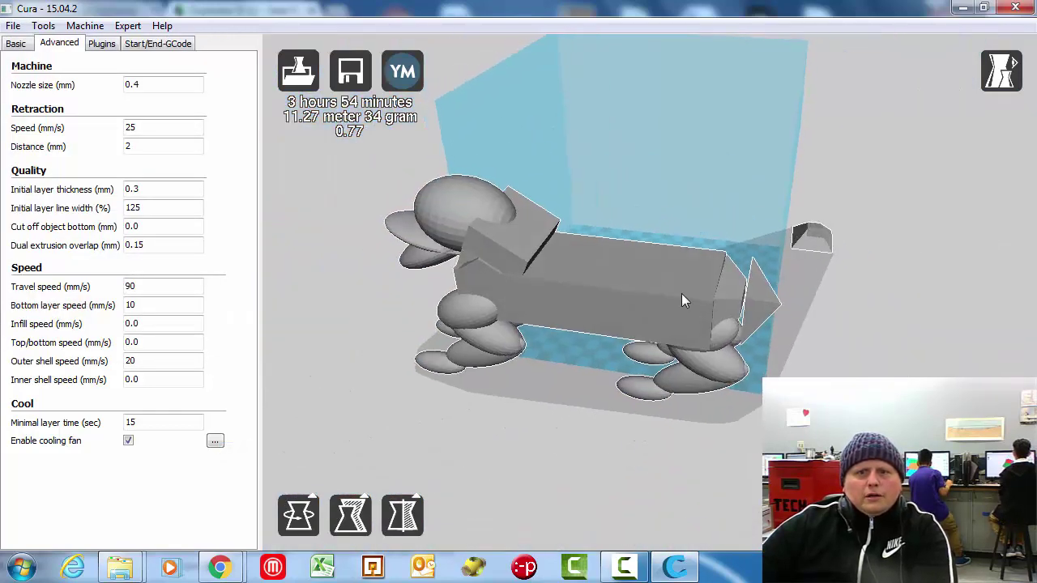
key("Delete")
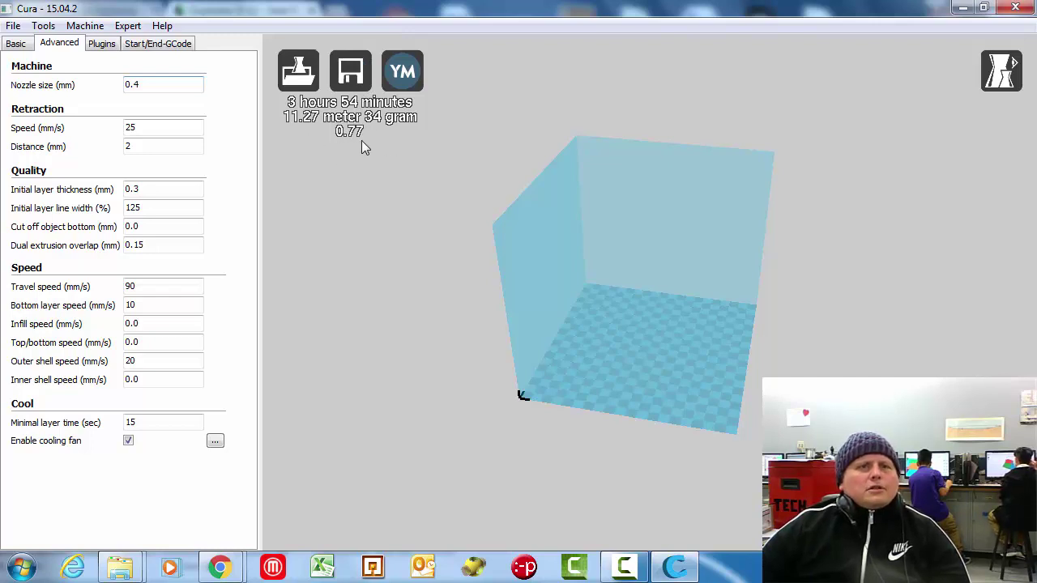
left_click(12, 25)
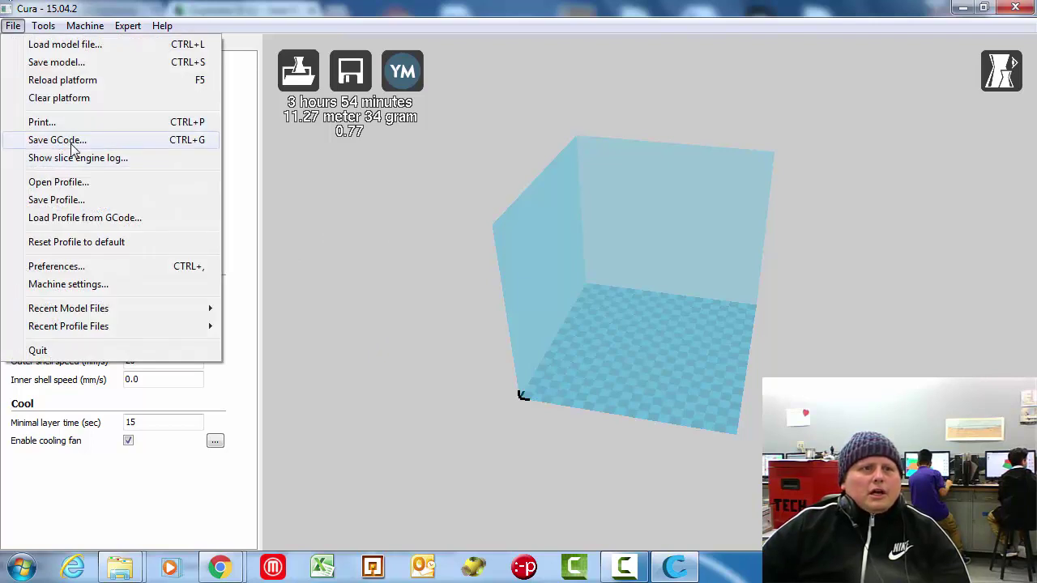
key("Escape")
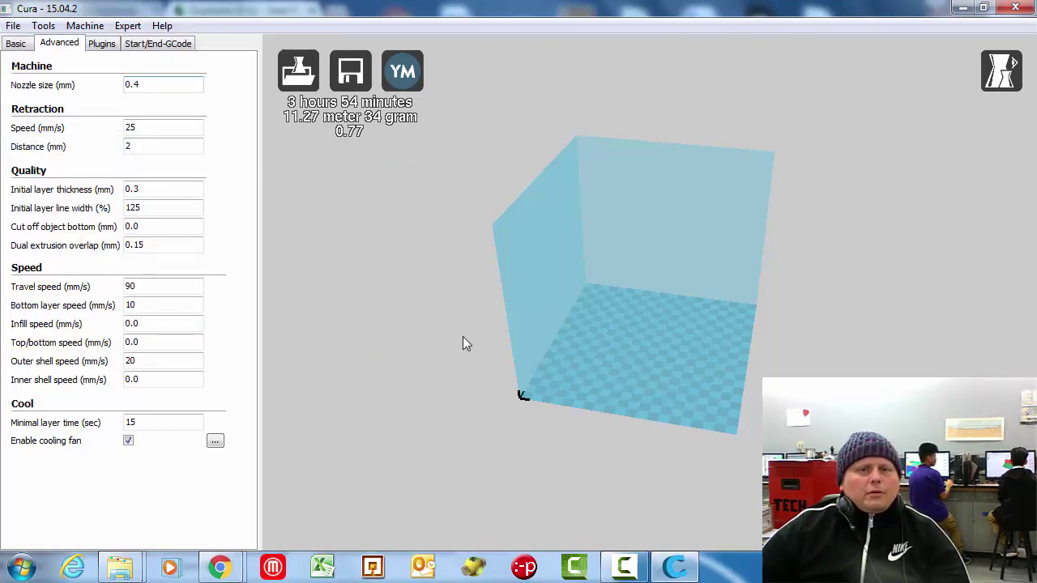